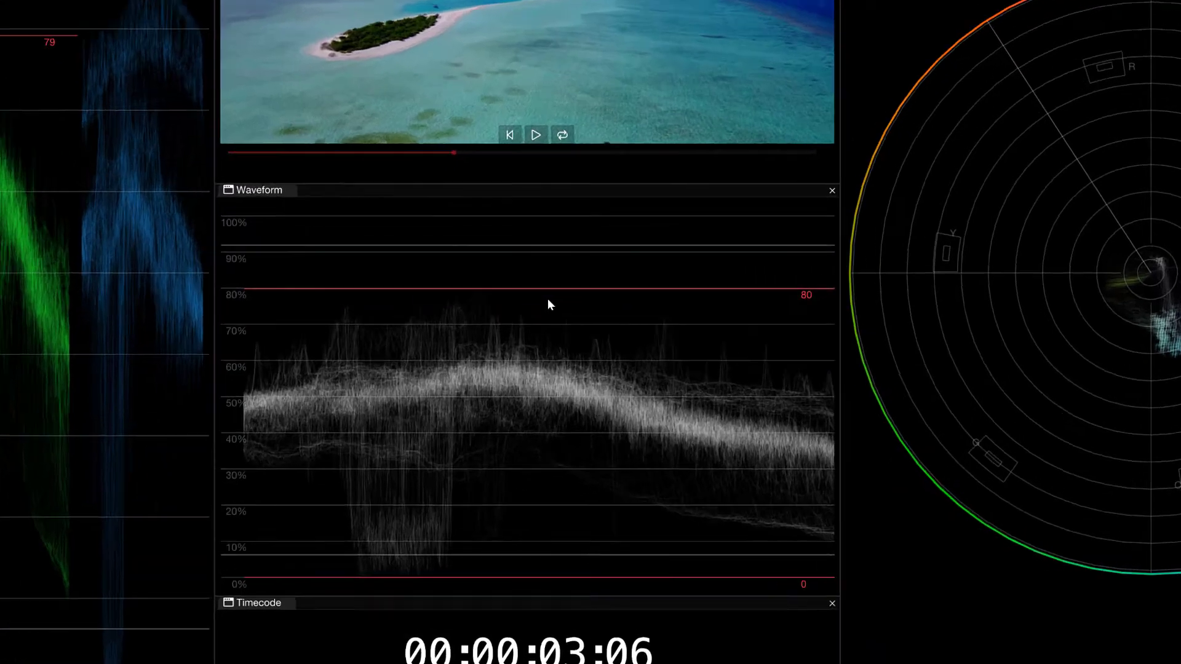
Close the luma waveform's options unchanged, zoom the waveform, then reset it to 0–100%
right_click(526, 348)
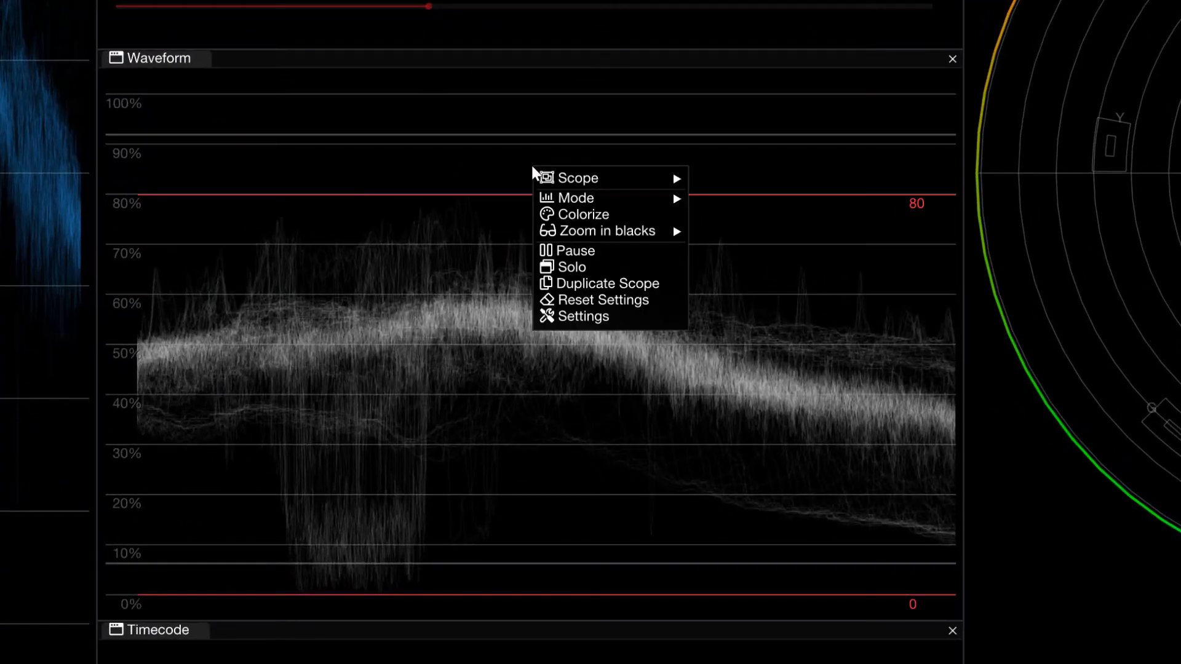
mouse_move(551, 179)
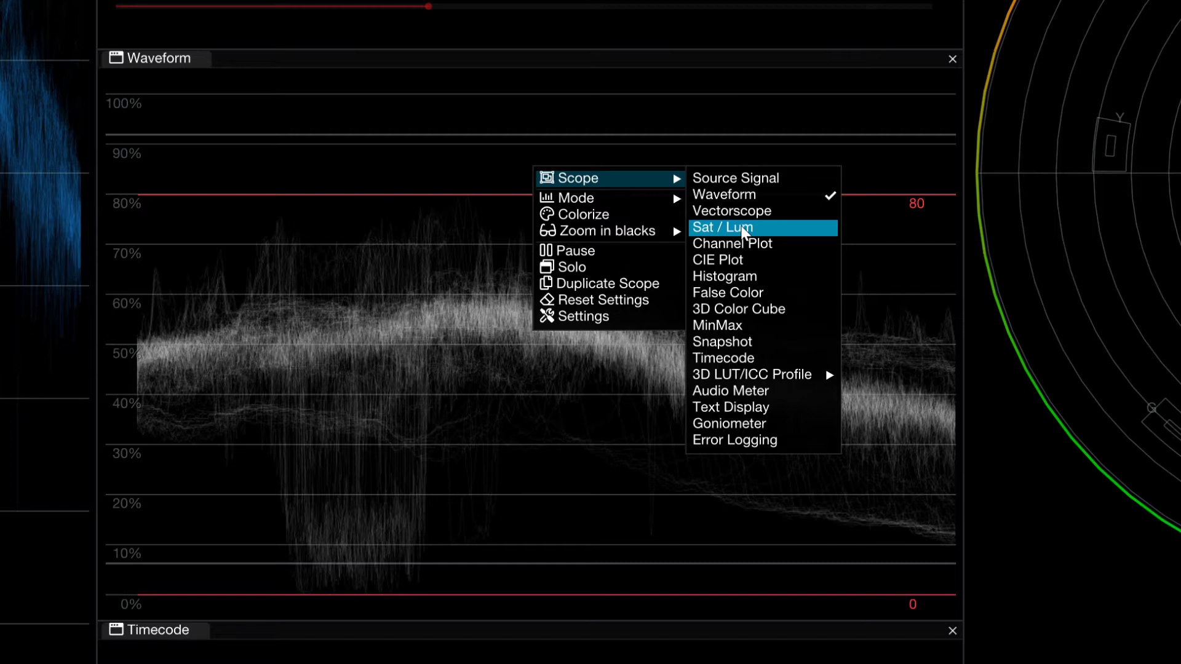
mouse_move(673, 199)
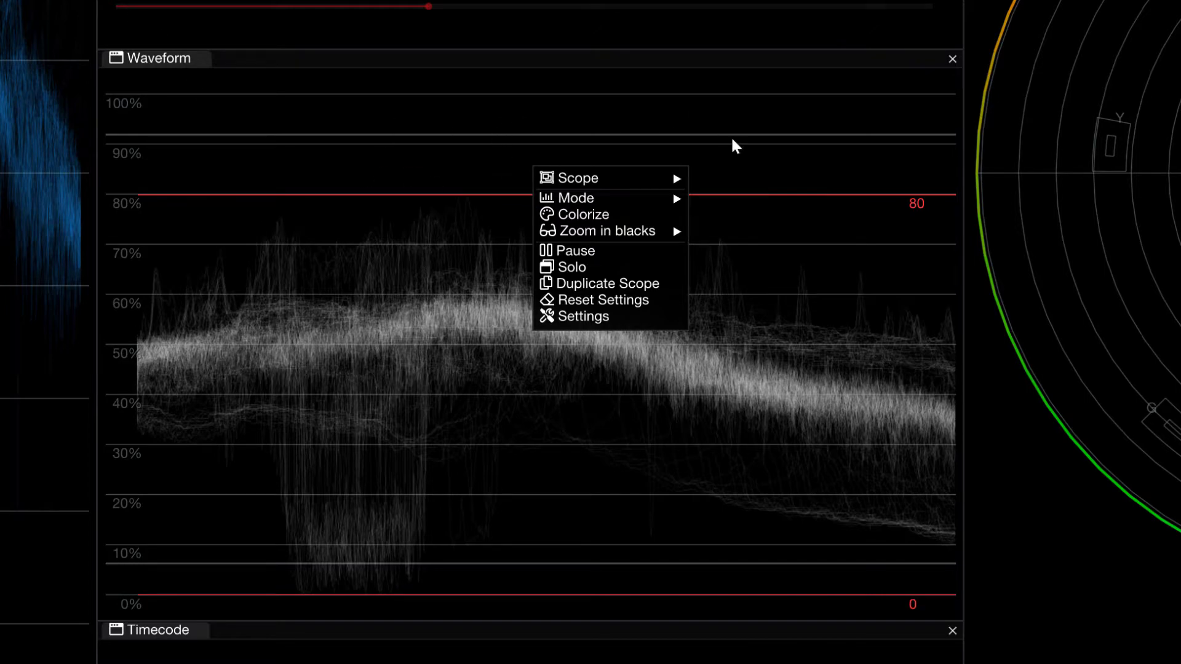
left_click(801, 232)
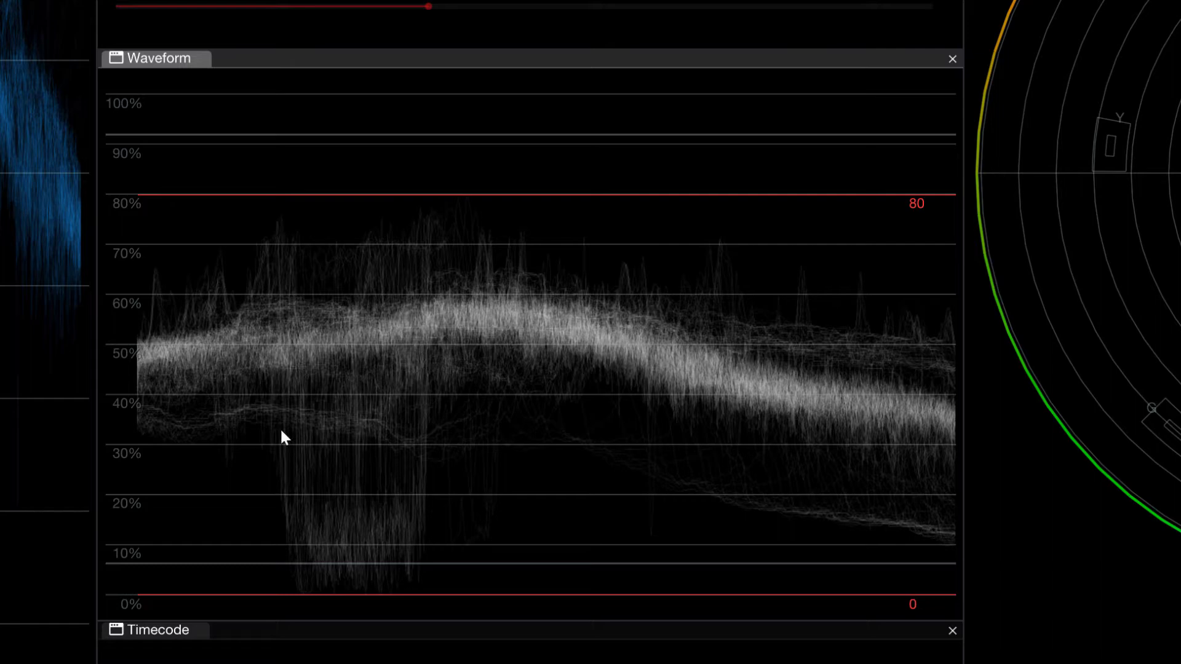
scroll(399, 470, "up", 5)
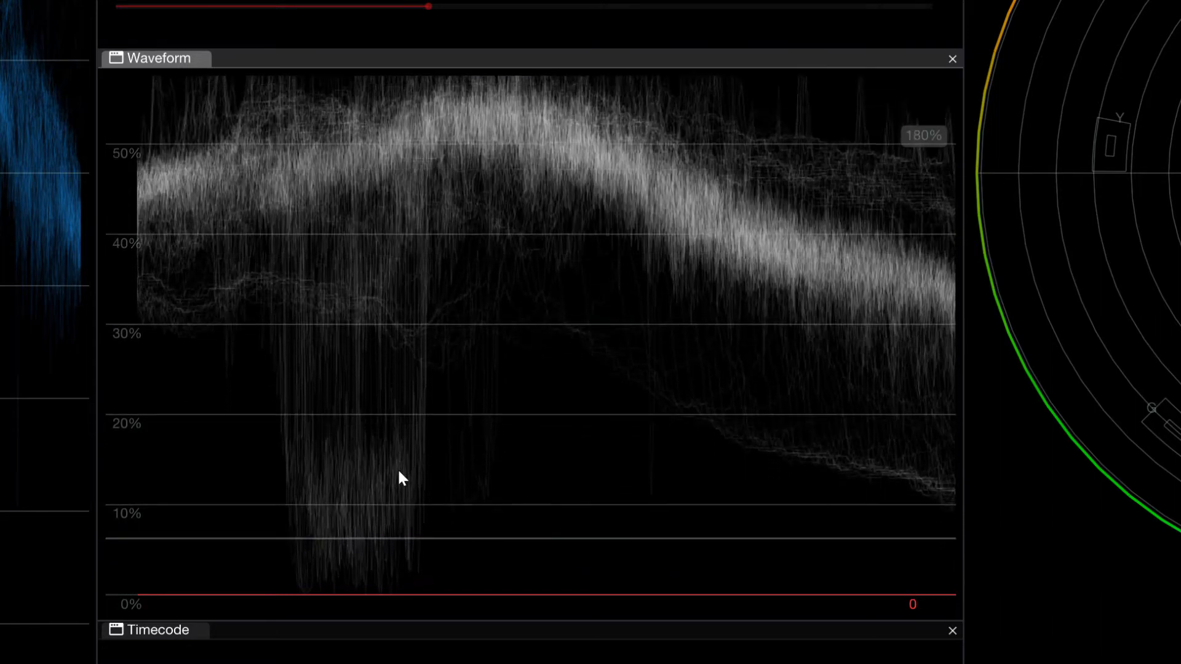
scroll(400, 470, "up", 6)
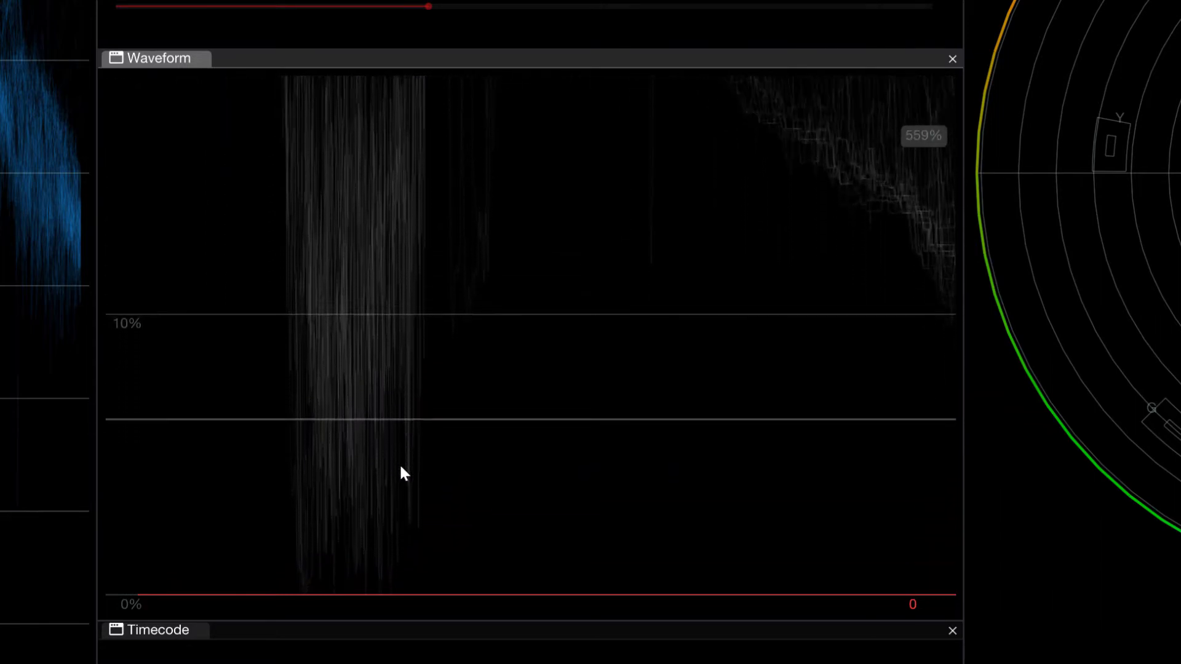
scroll(401, 468, "up", 4)
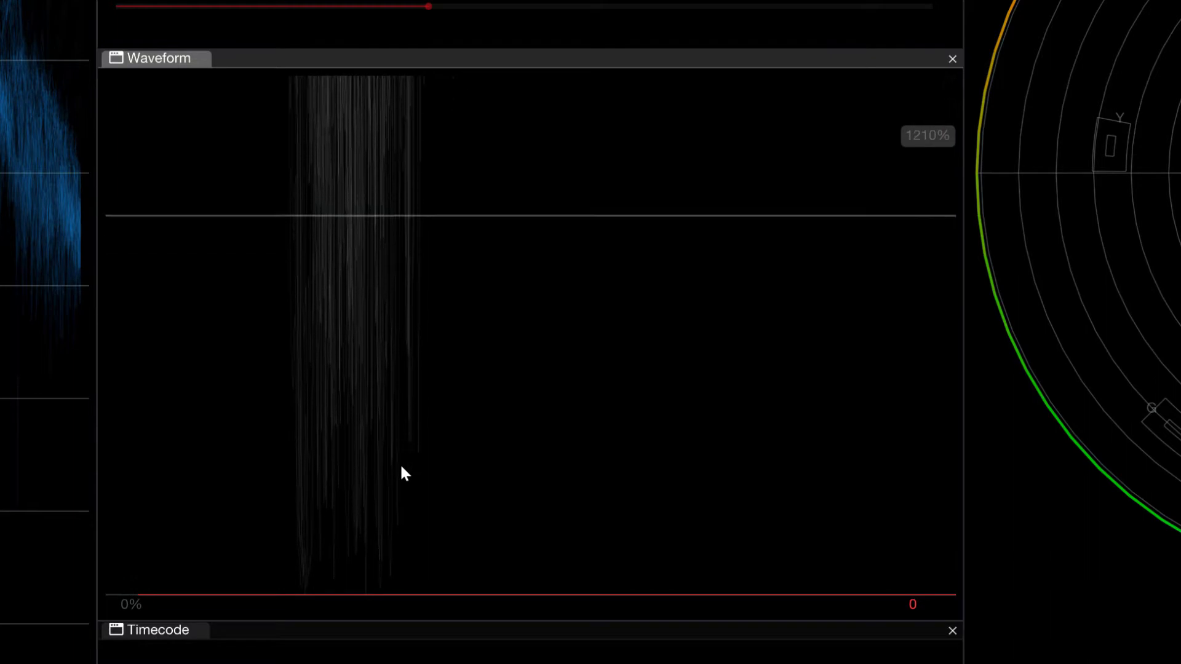
scroll(401, 464, "down", 3)
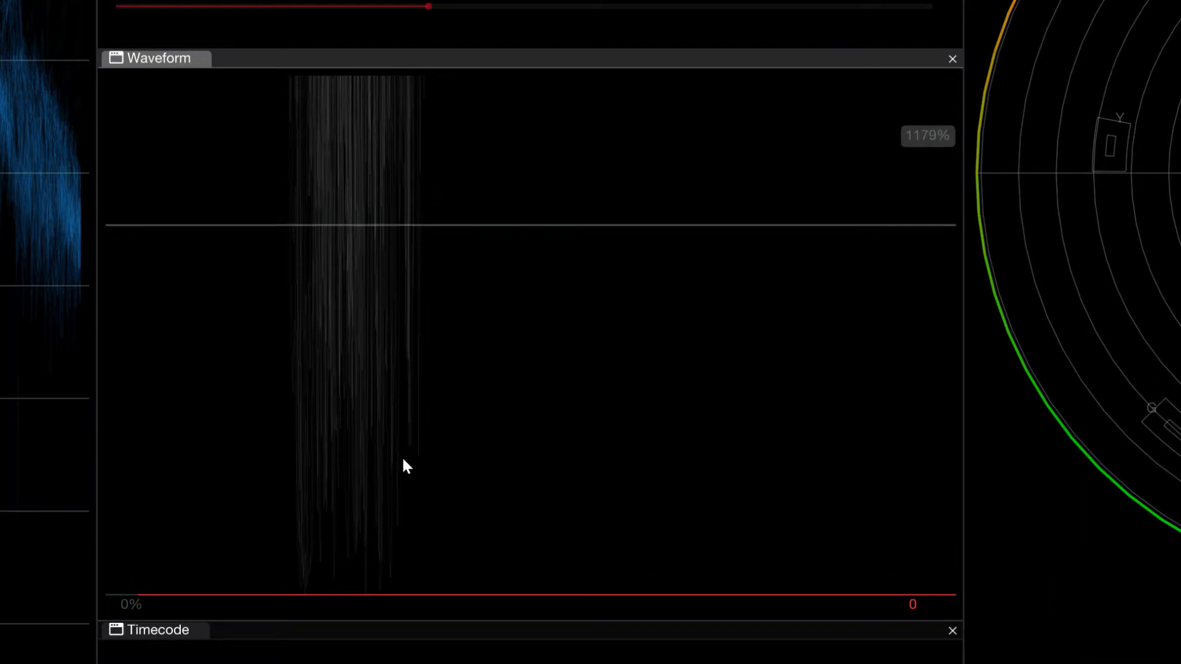
scroll(404, 465, "down", 4)
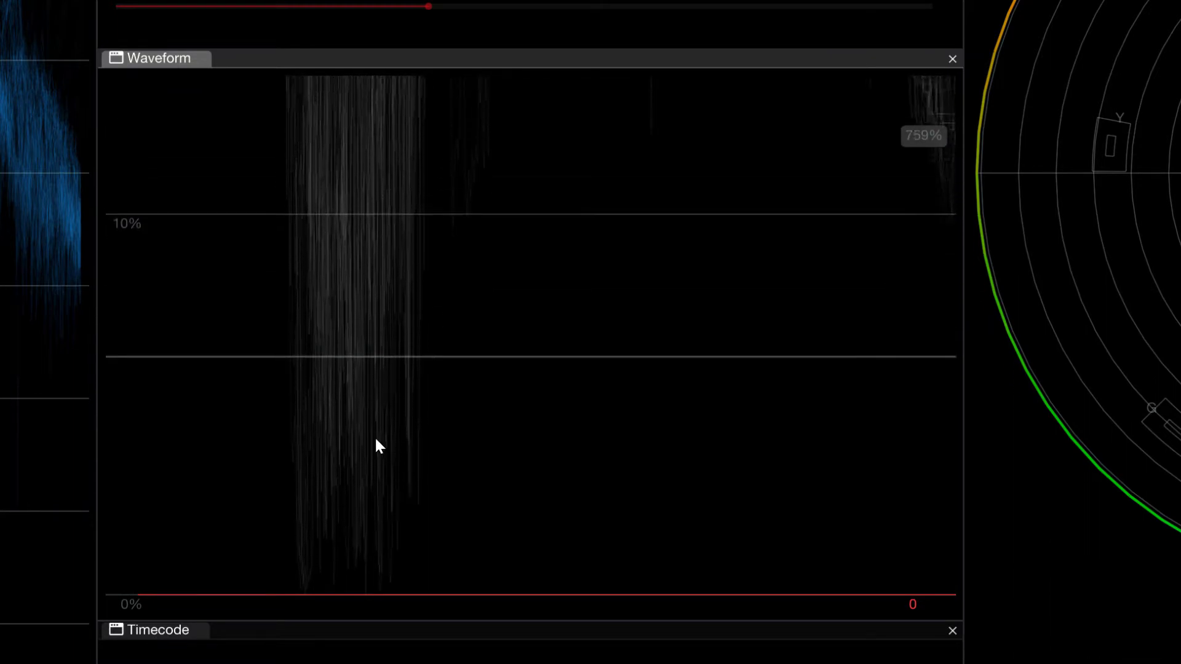
scroll(374, 433, "down", 2)
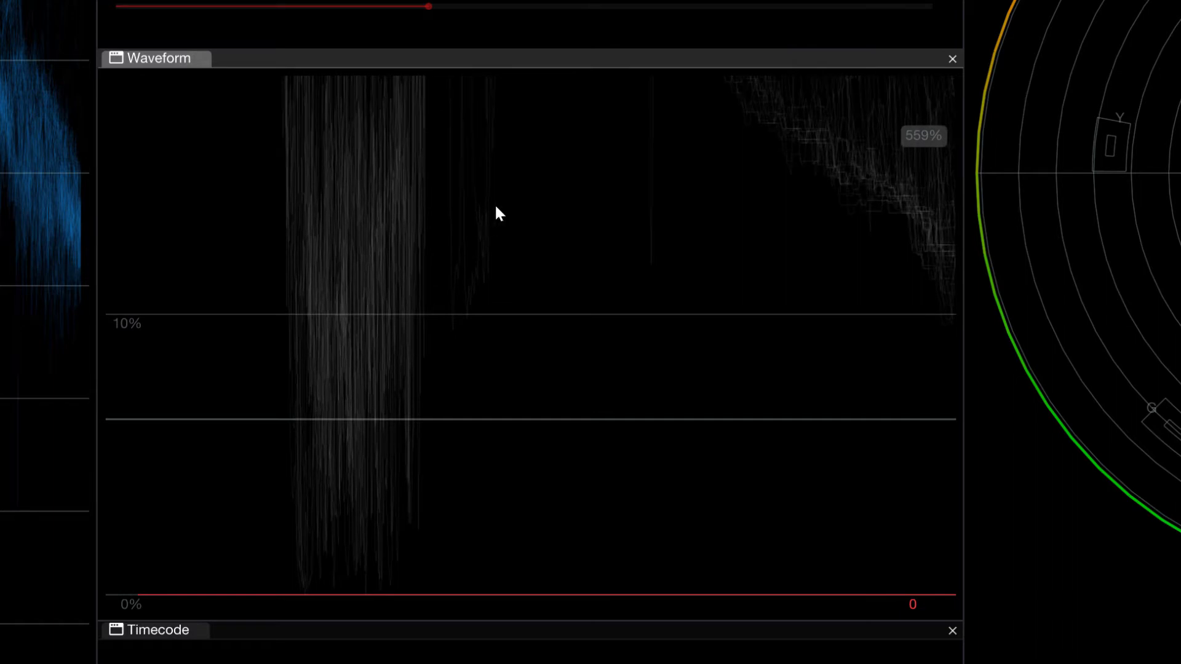
double_click(577, 203)
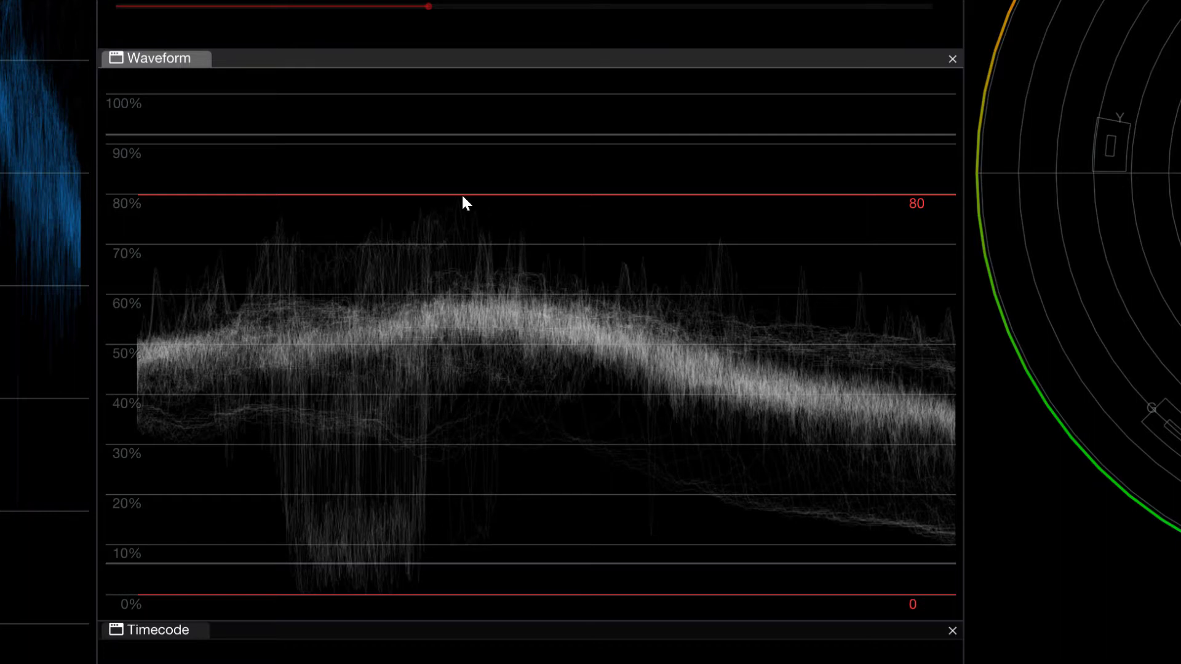
In waveform Settings, keep Luminosity mode, try an 8-bit 0–255 scale override, then disable it
right_click(479, 161)
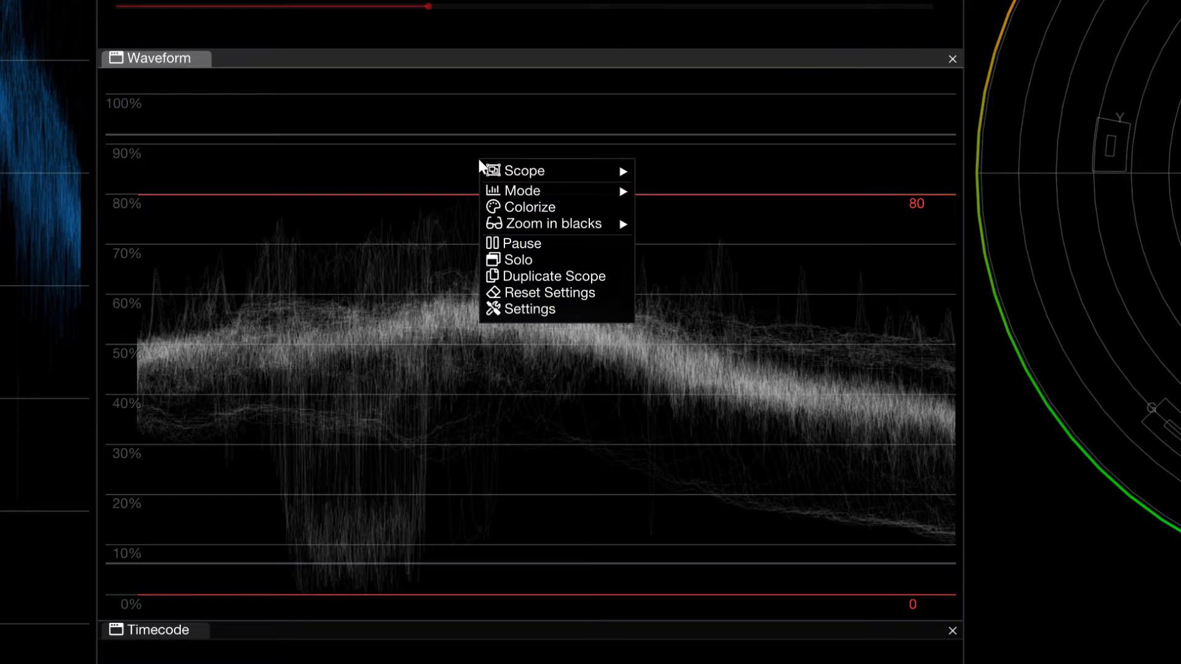
left_click(582, 310)
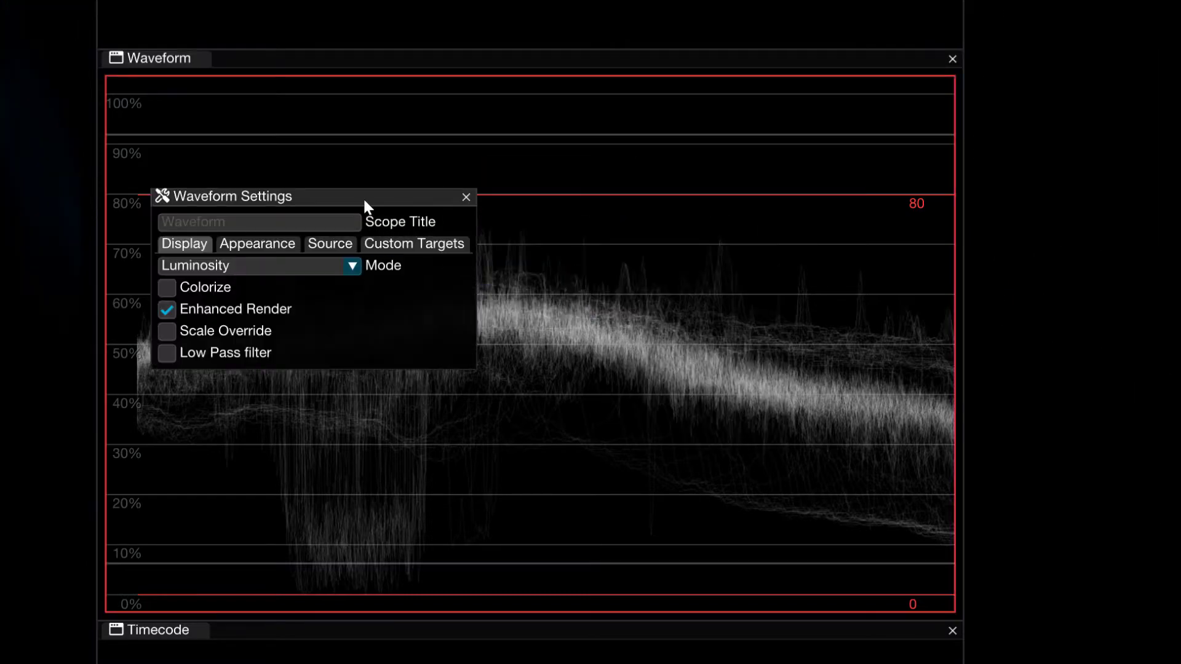
left_click_drag(363, 197, 778, 105)
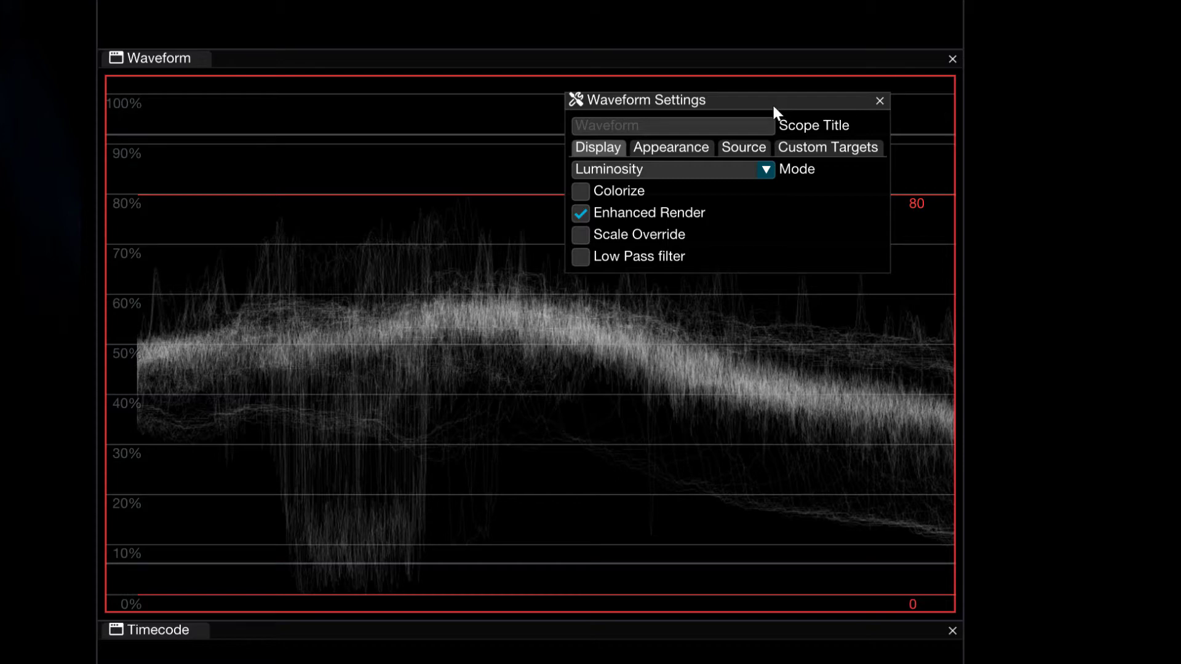
left_click(585, 234)
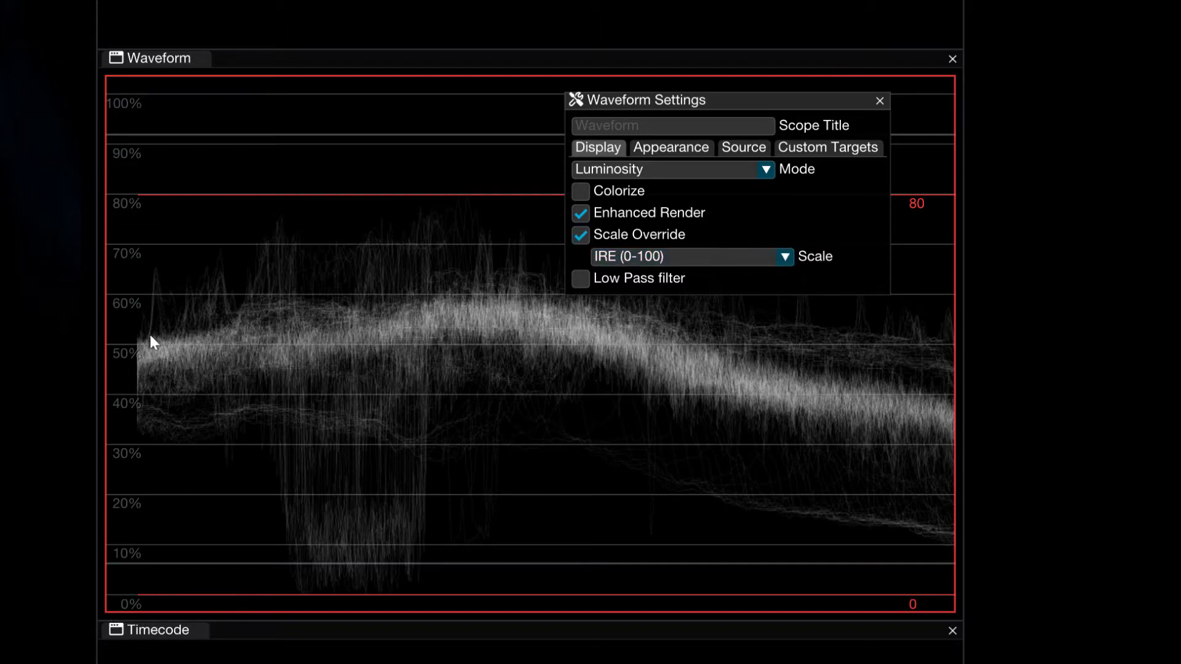
left_click(754, 170)
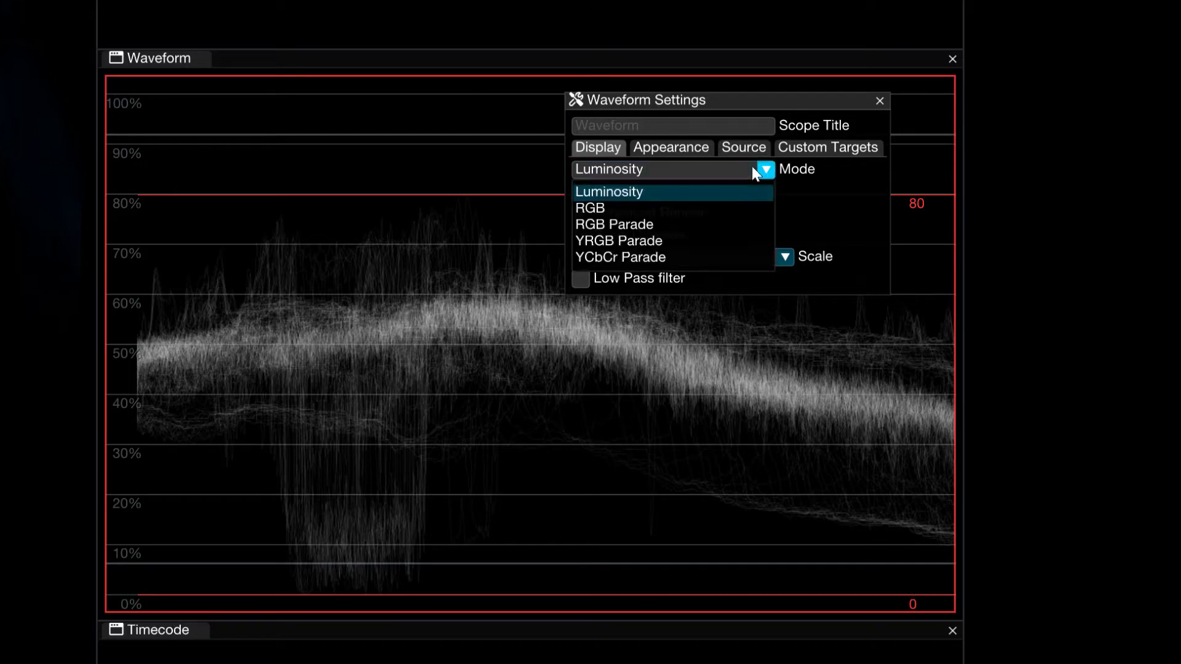
left_click(738, 190)
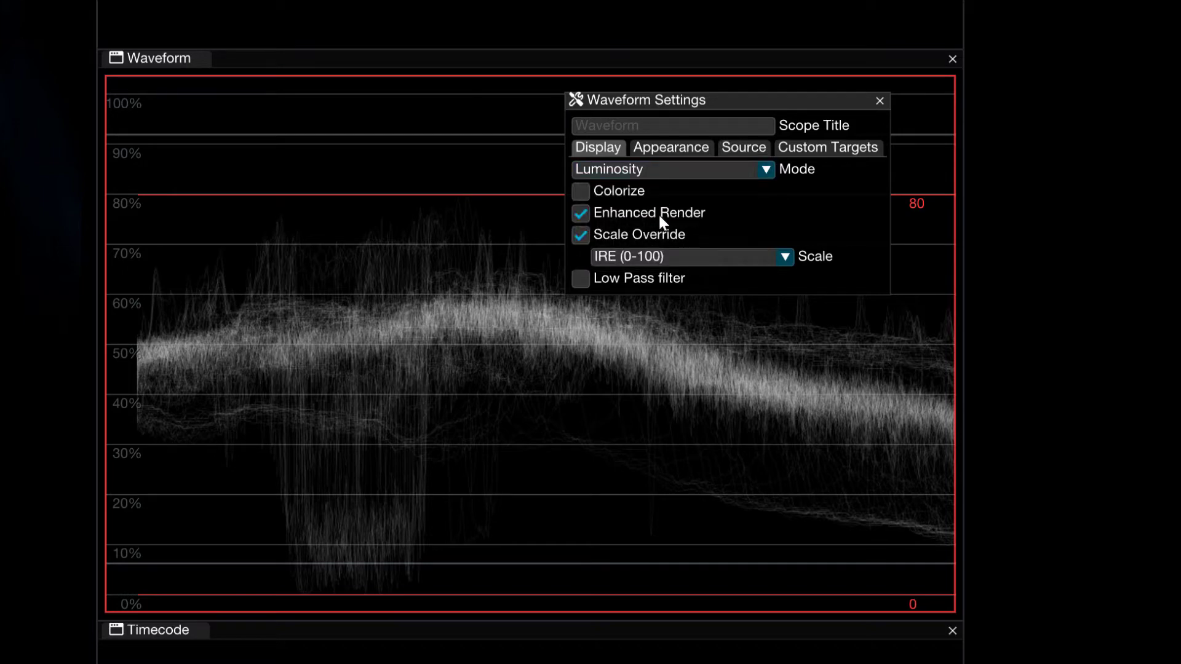
left_click(664, 257)
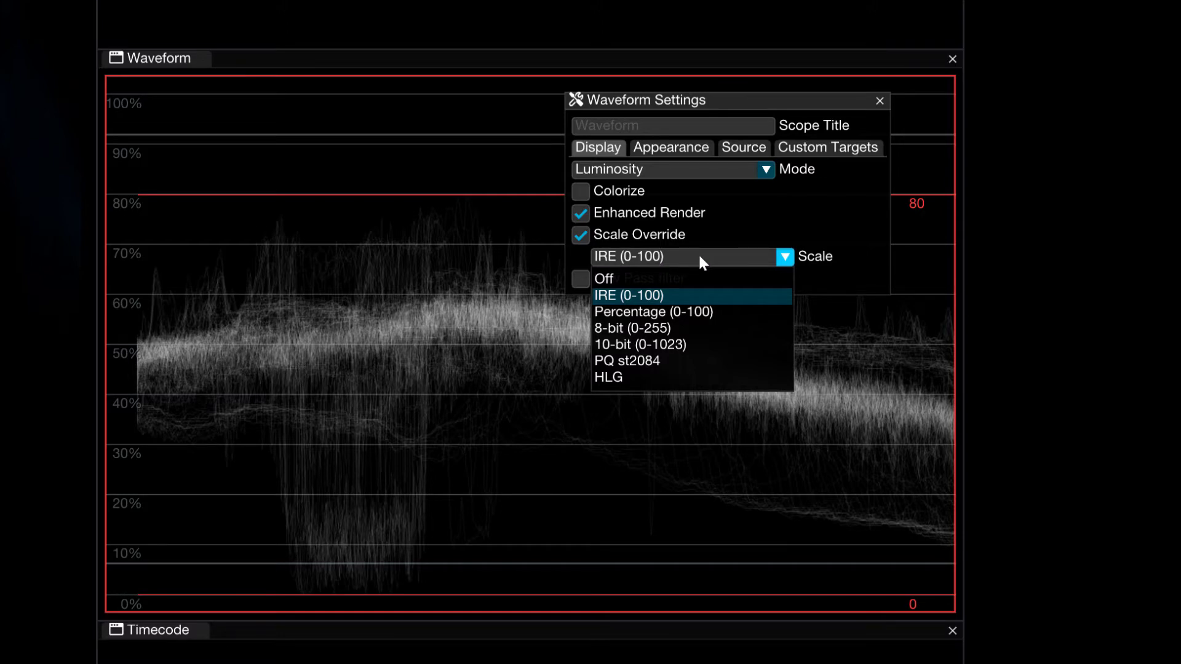
left_click(684, 326)
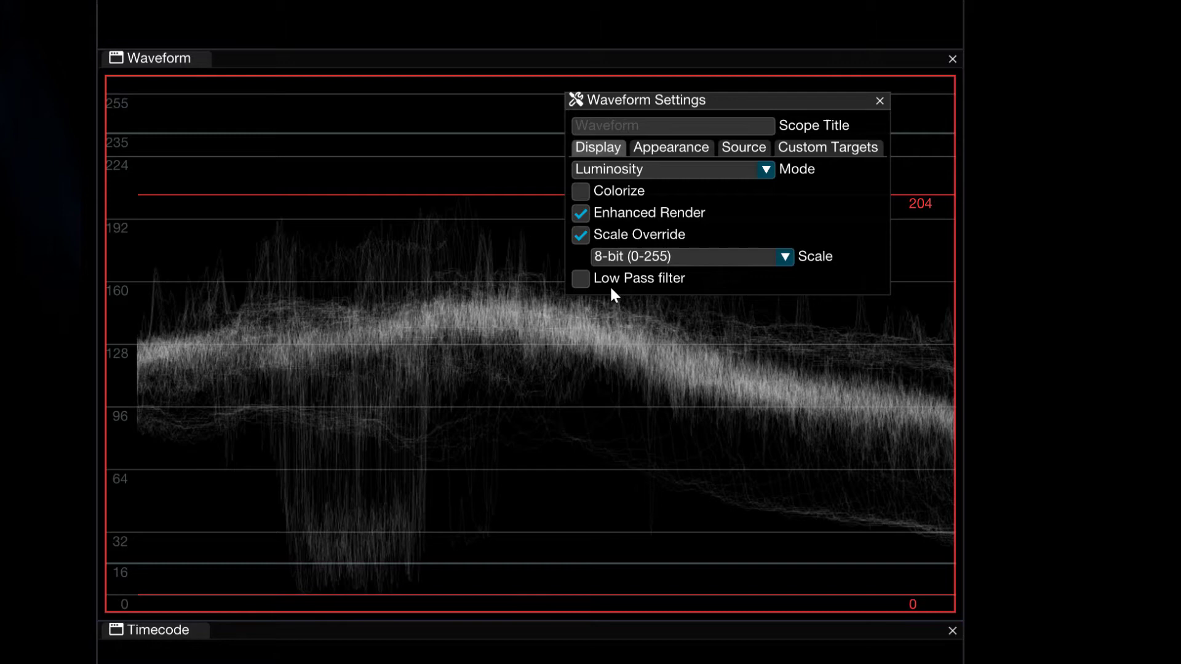
left_click(581, 235)
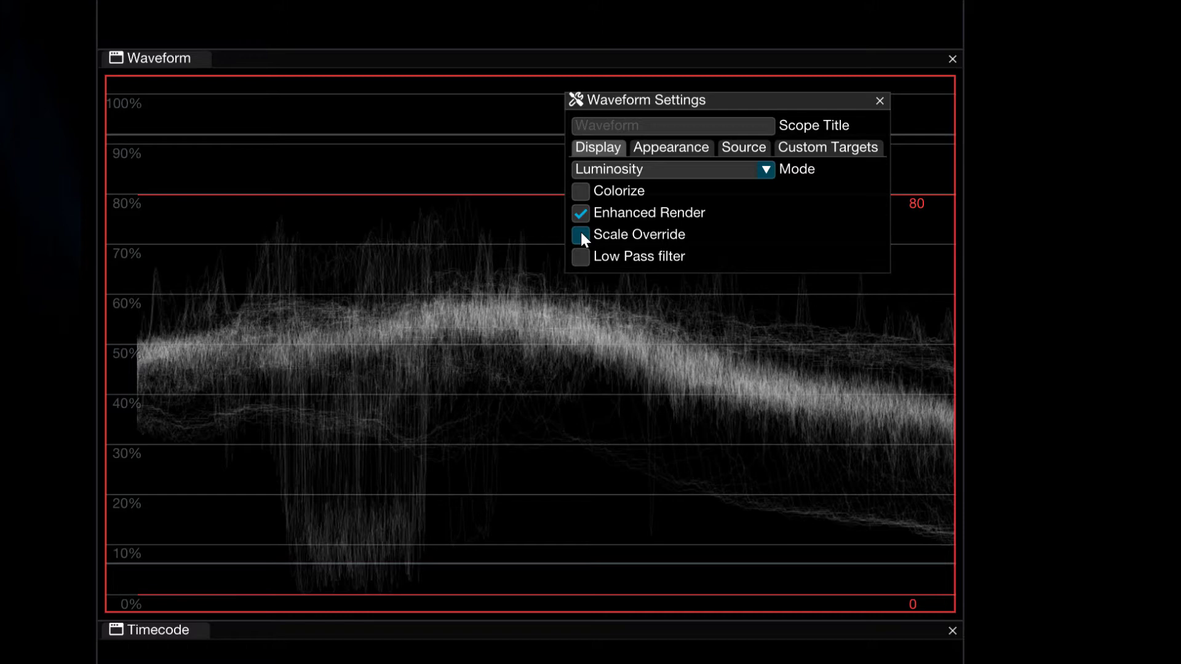
left_click(659, 255)
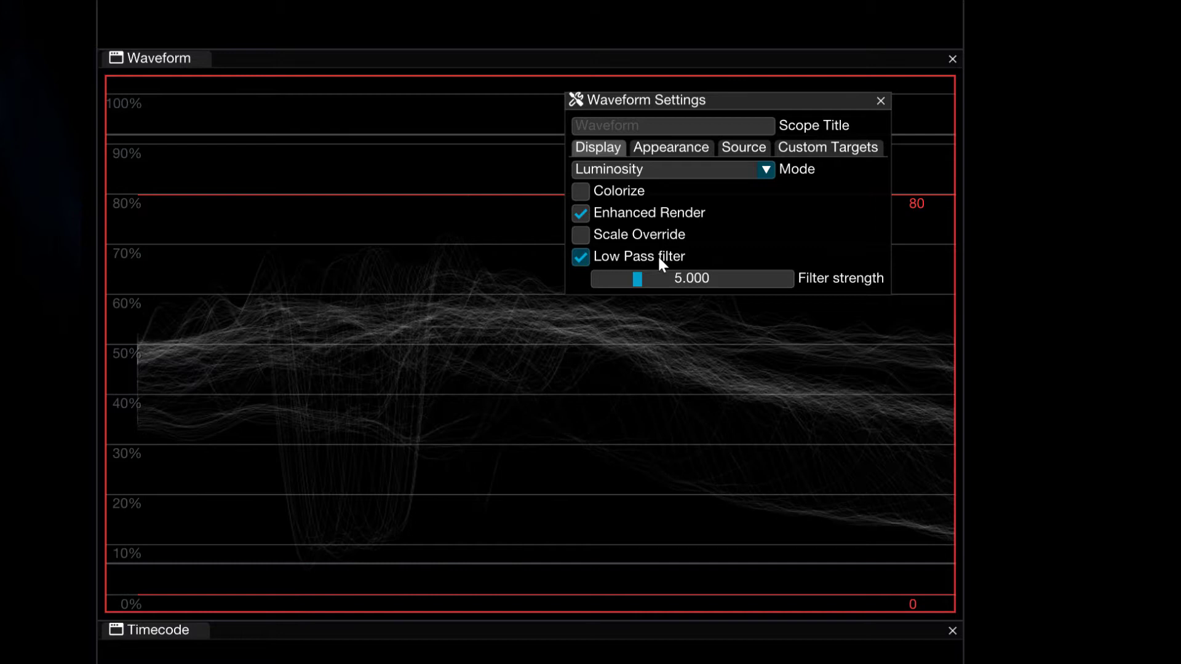
left_click_drag(635, 279, 592, 279)
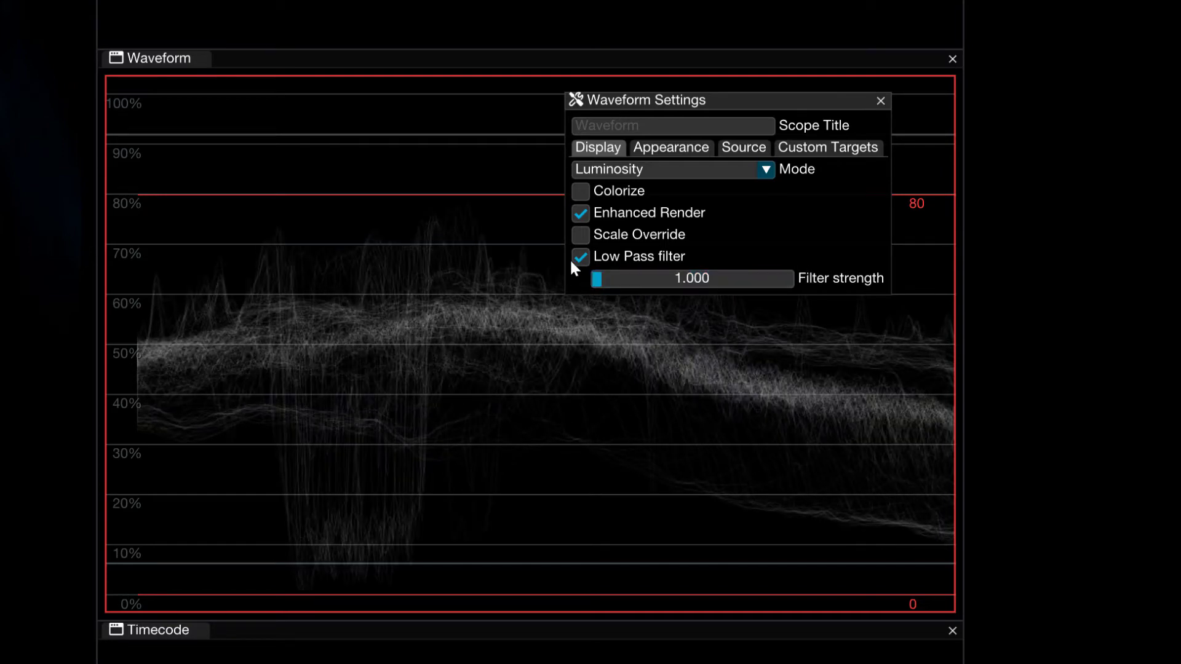
left_click(578, 254)
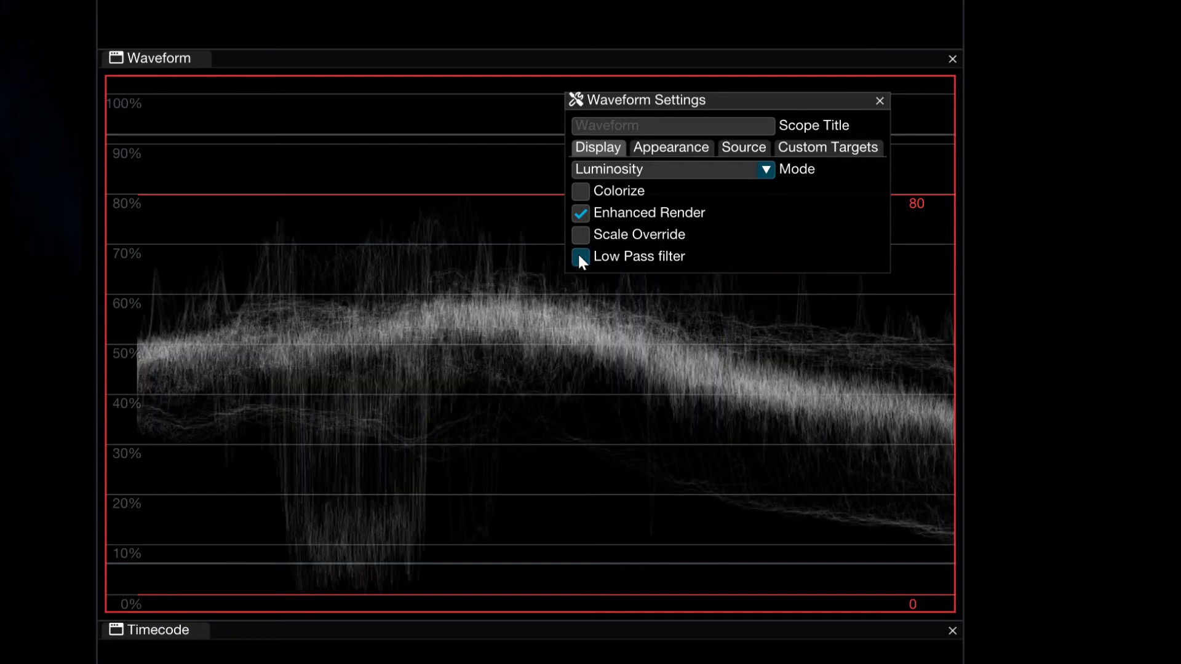
On the waveform's Appearance tab, toggle Show Peak Levels off and back on
left_click(696, 148)
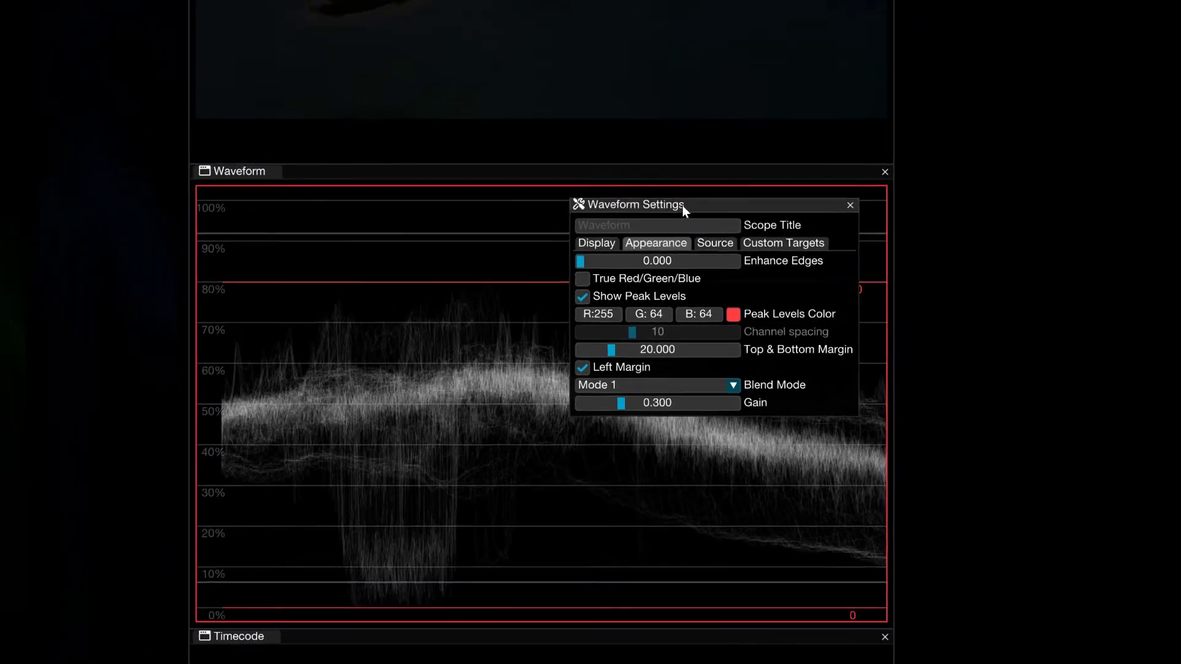
left_click_drag(682, 205, 656, 74)
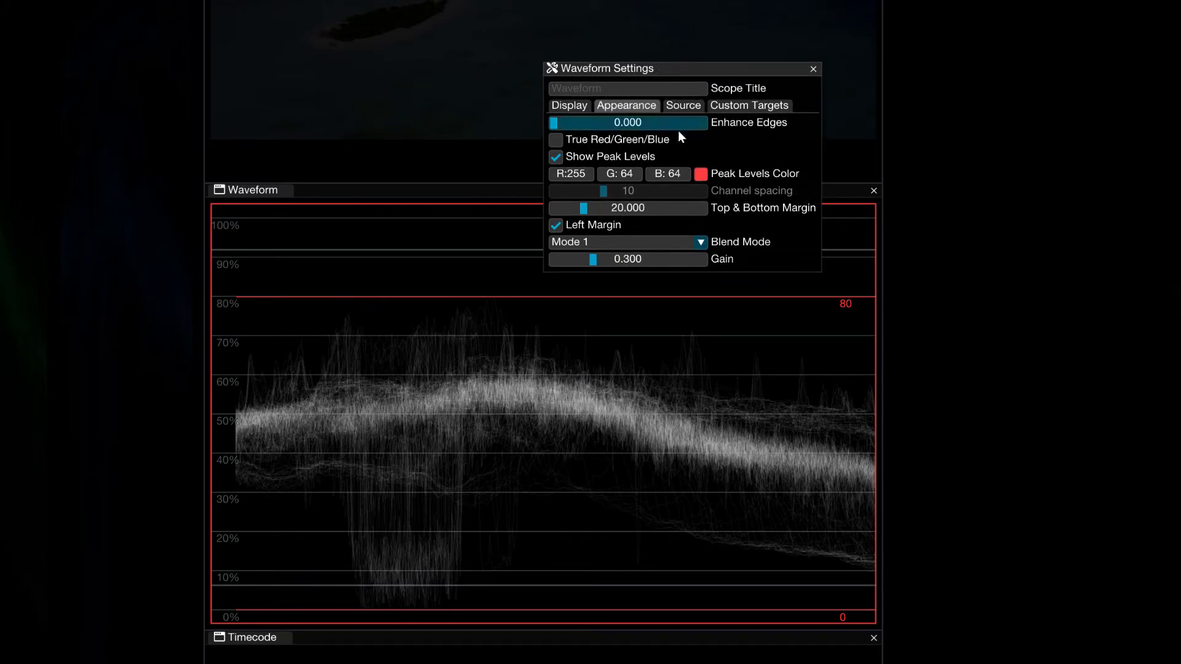
left_click(611, 161)
left_click(611, 161)
Close the waveform settings and play the island clip until the peak line reads 84
left_click(808, 71)
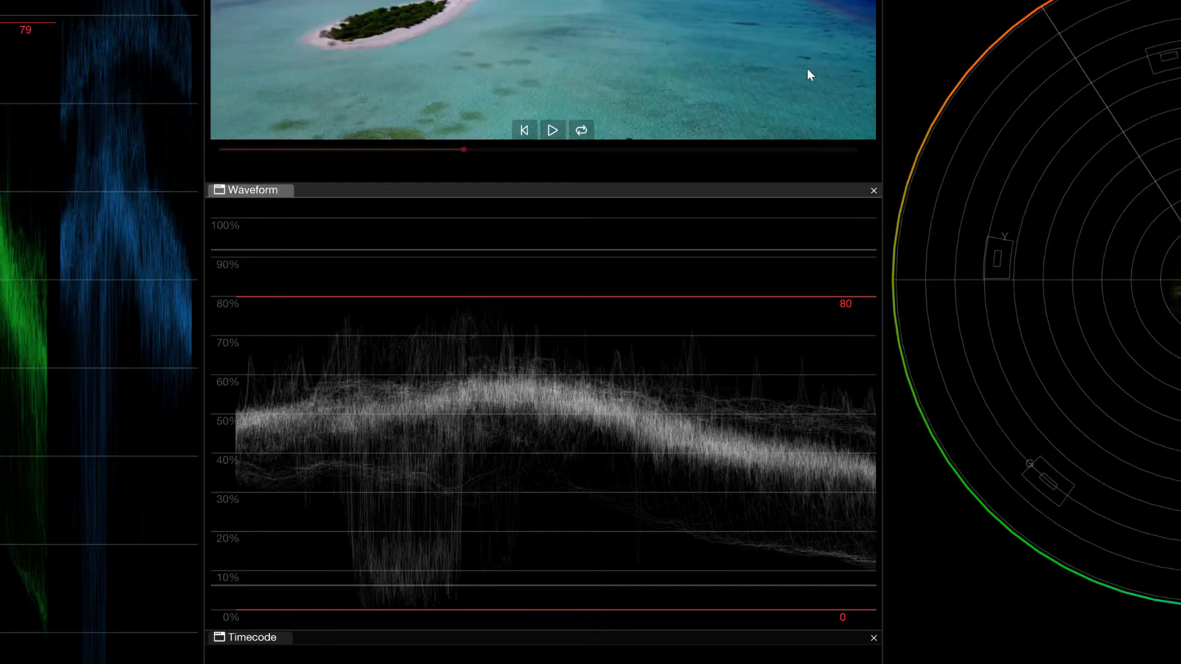
left_click(552, 130)
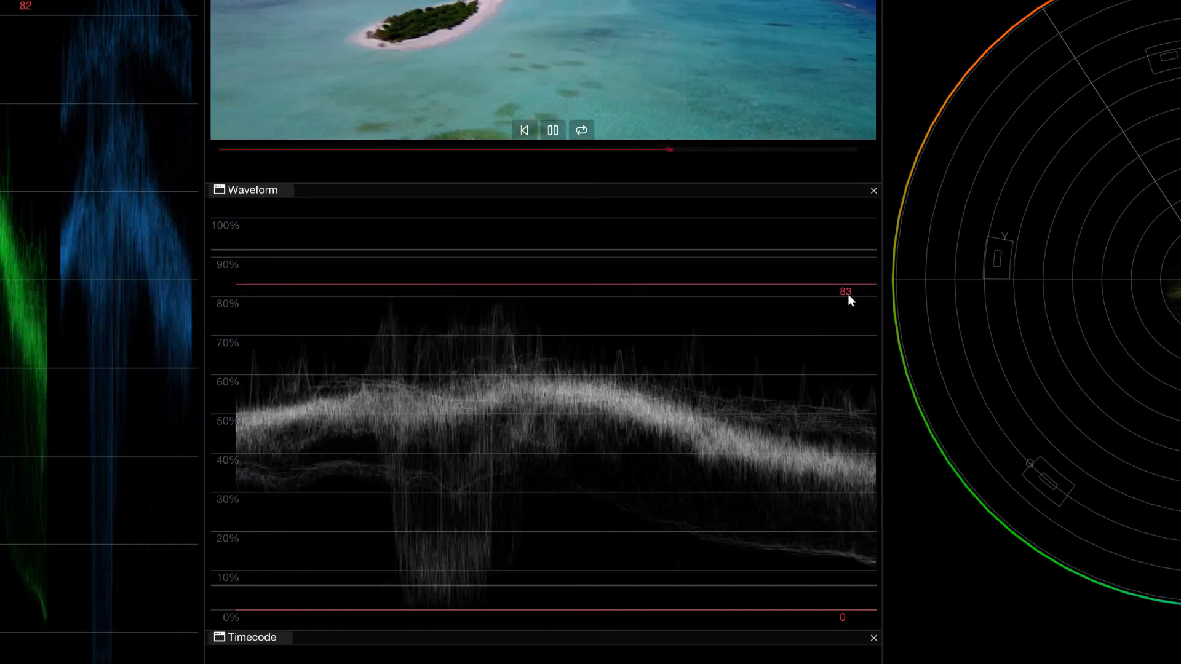
left_click_drag(848, 294, 843, 290)
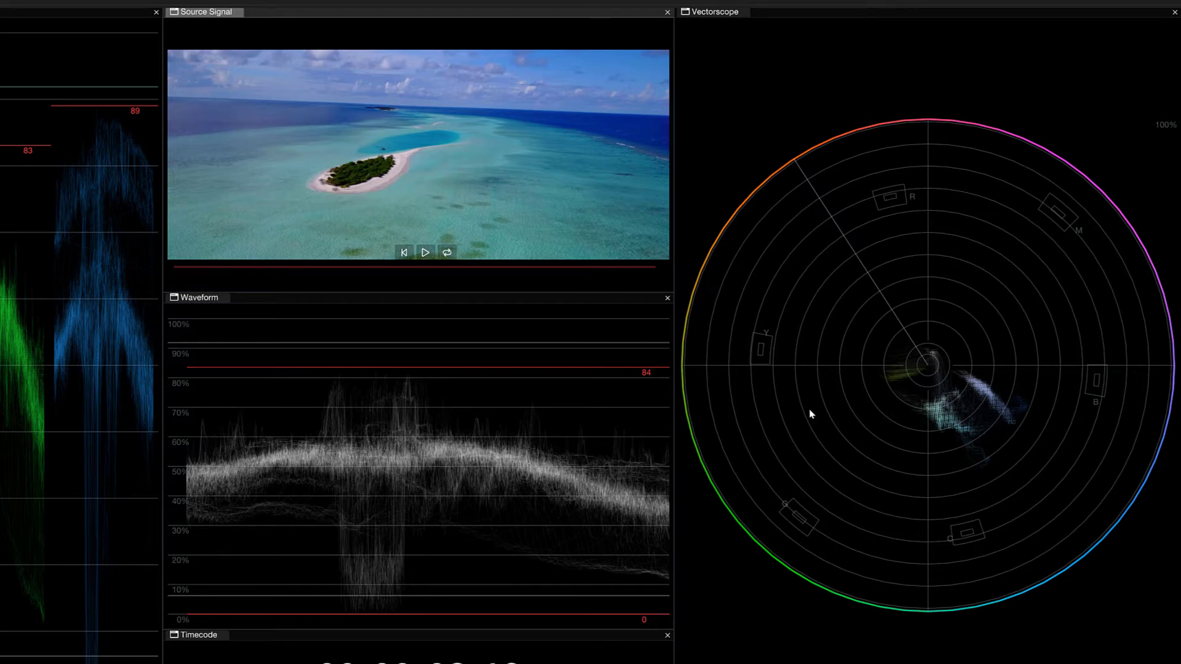
Zoom the vectorscope trace in and out, settling back at 100% scale
scroll(411, 531, "up", 5)
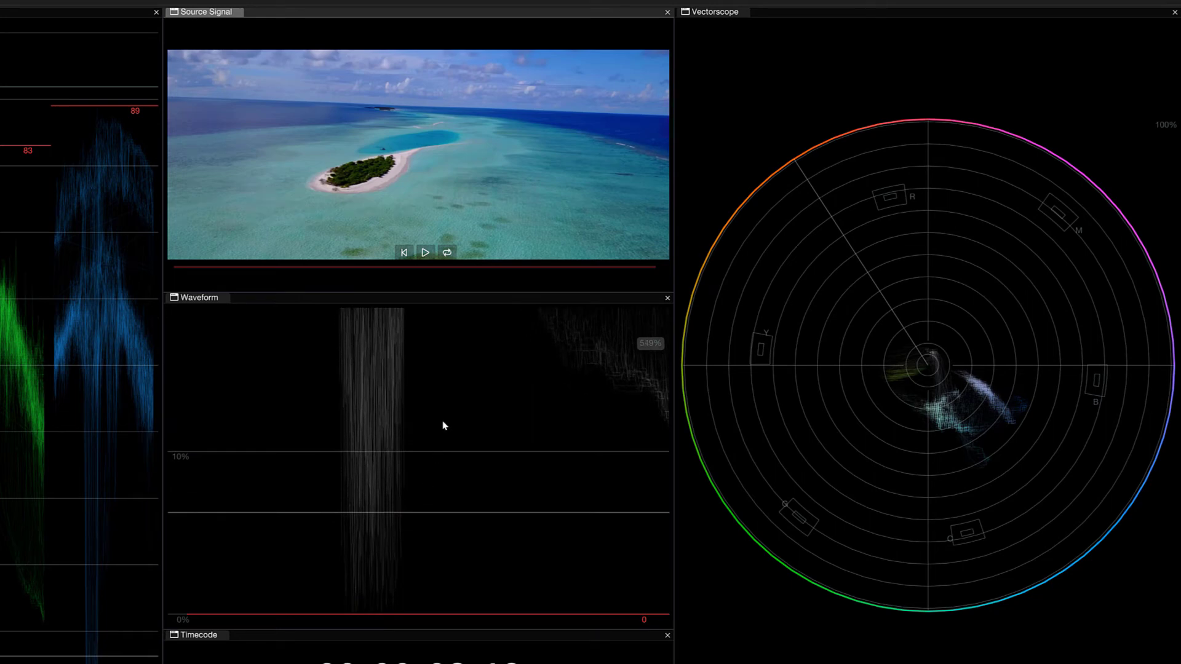
scroll(443, 424, "down", 5)
scroll(936, 403, "up", 4)
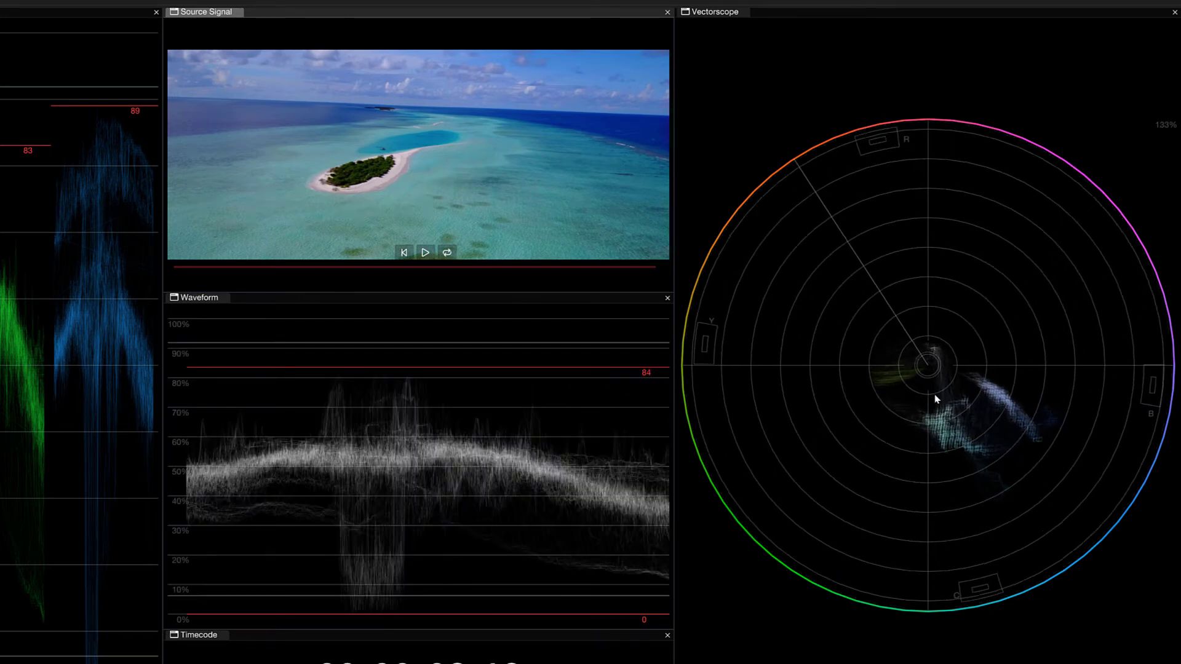
scroll(936, 407, "up", 6)
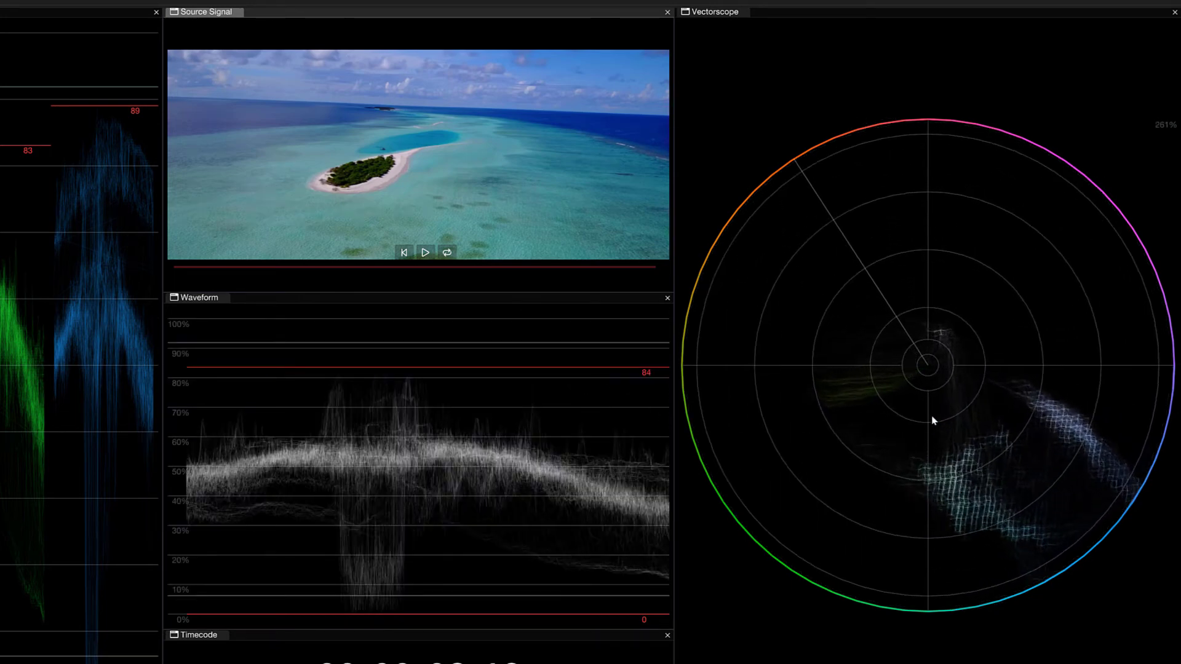
scroll(932, 421, "down", 4)
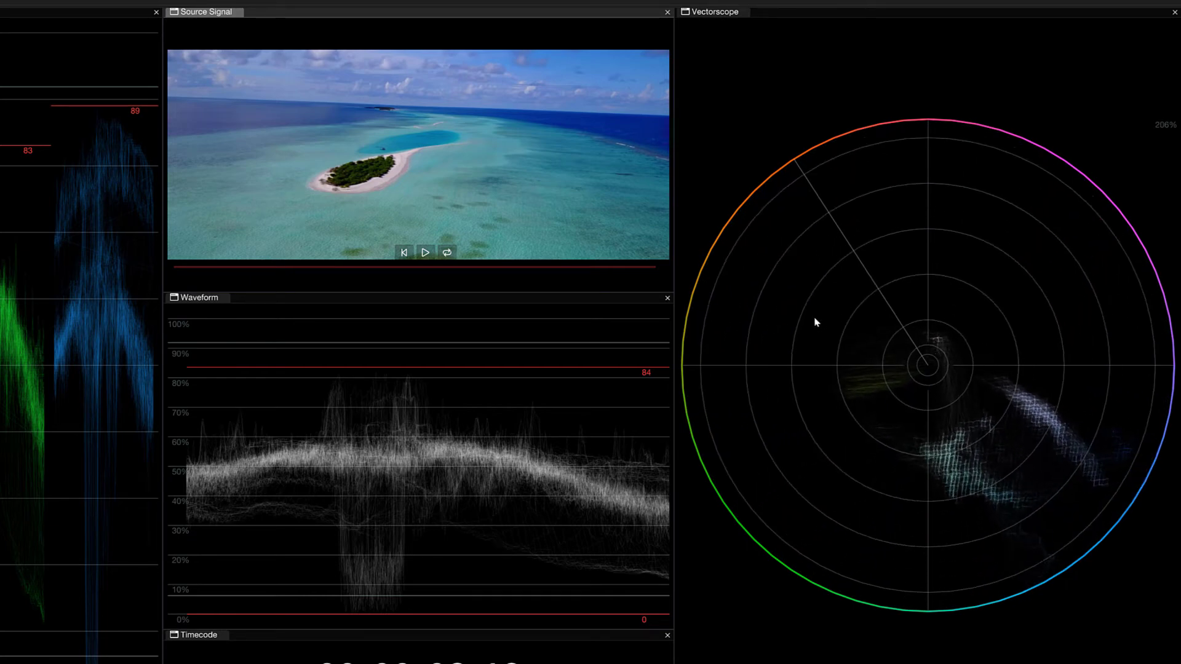
scroll(830, 391, "down", 5)
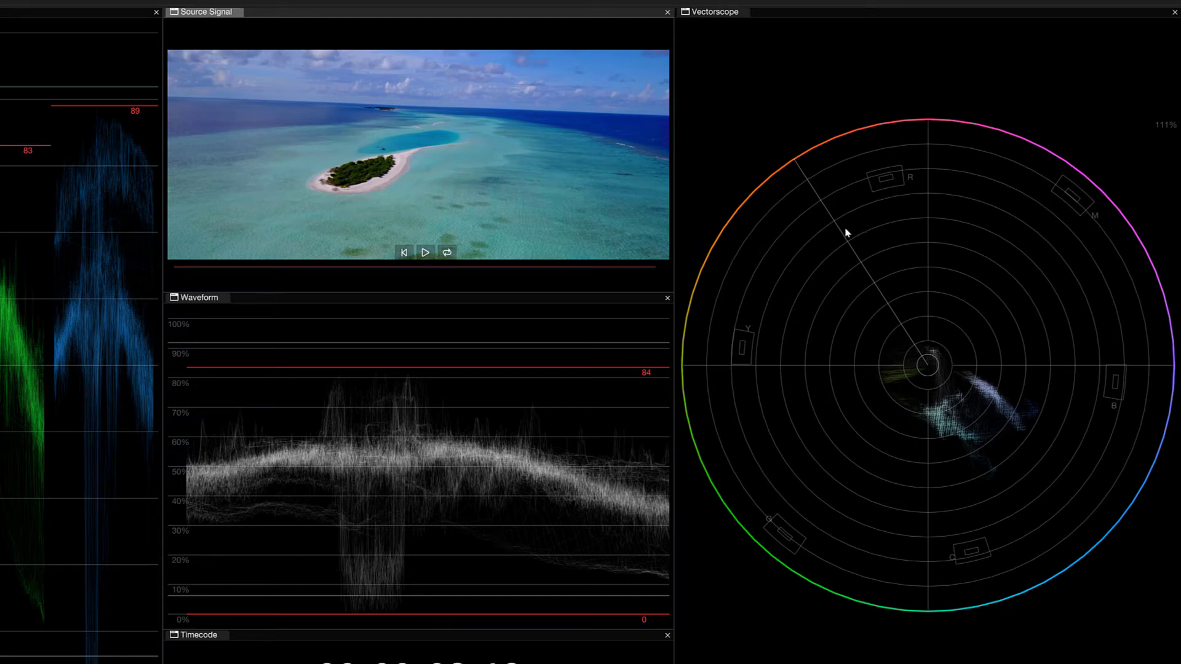
scroll(857, 351, "up", 5)
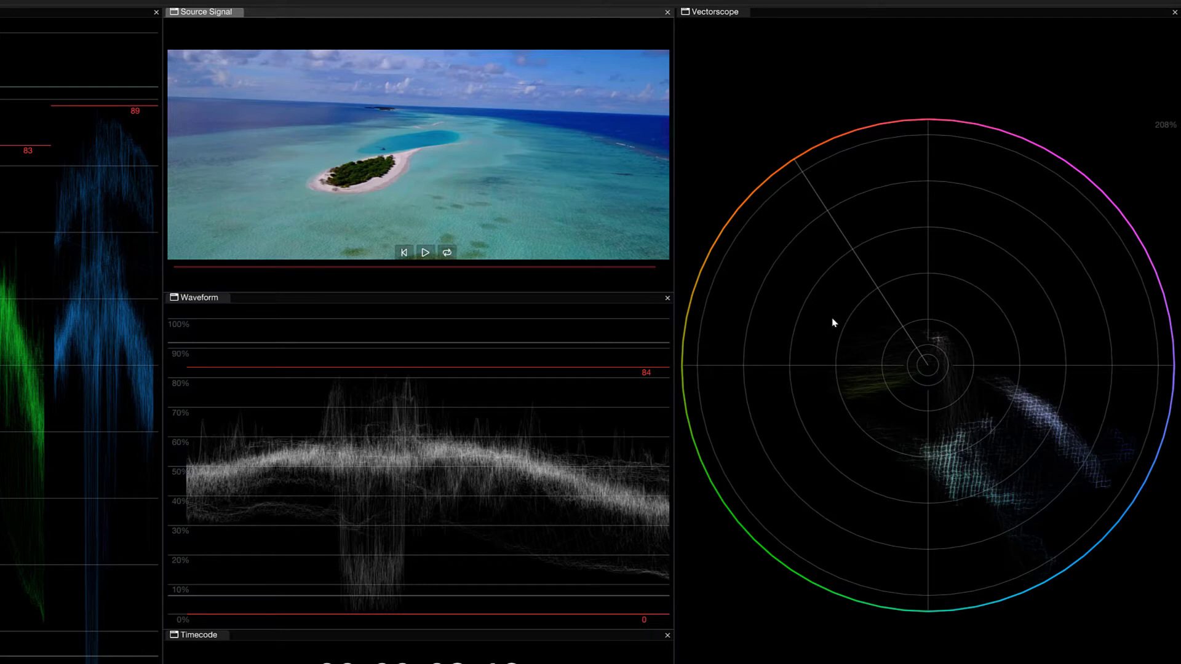
scroll(834, 322, "down", 6)
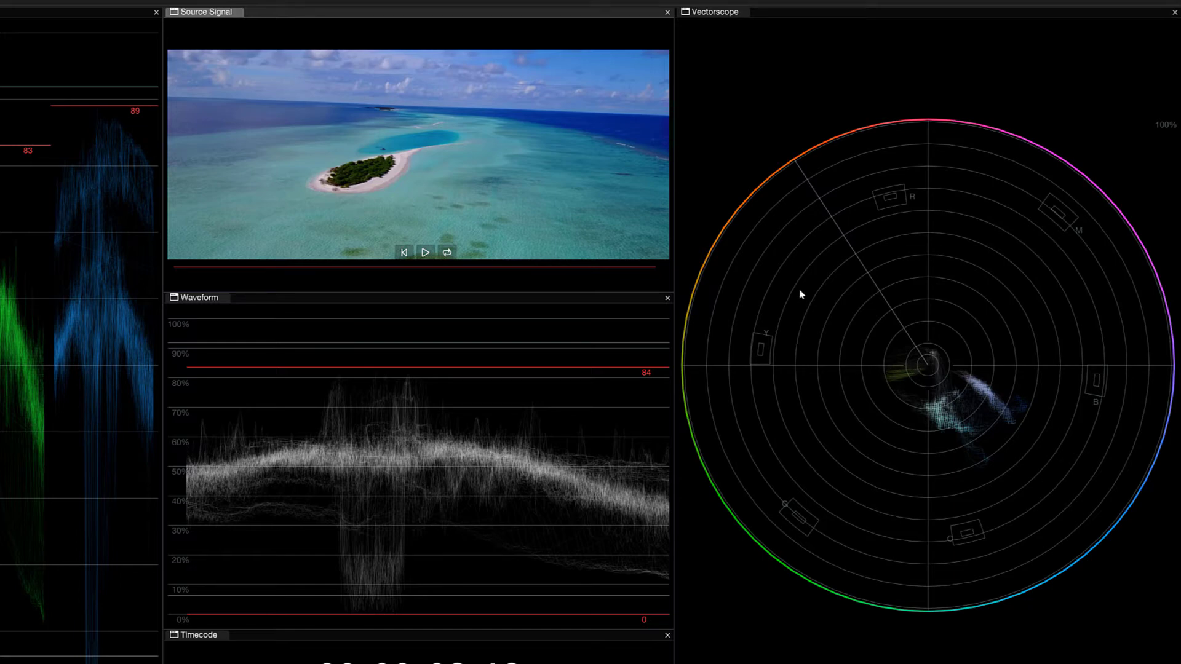
right_click(793, 267)
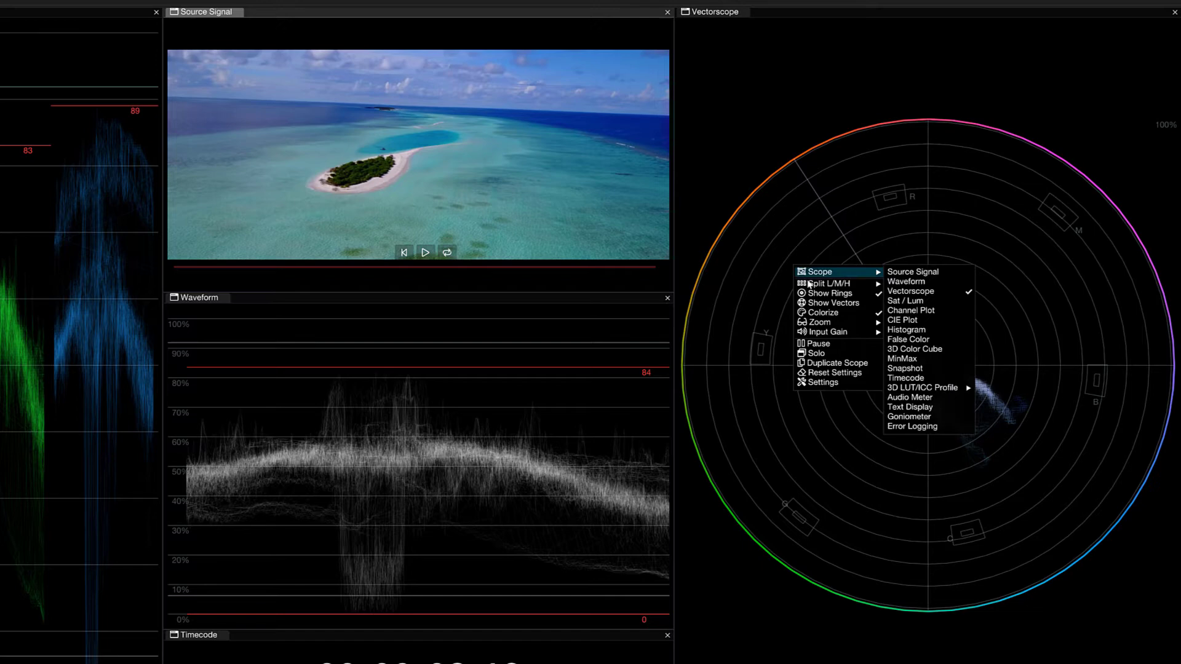
mouse_move(809, 284)
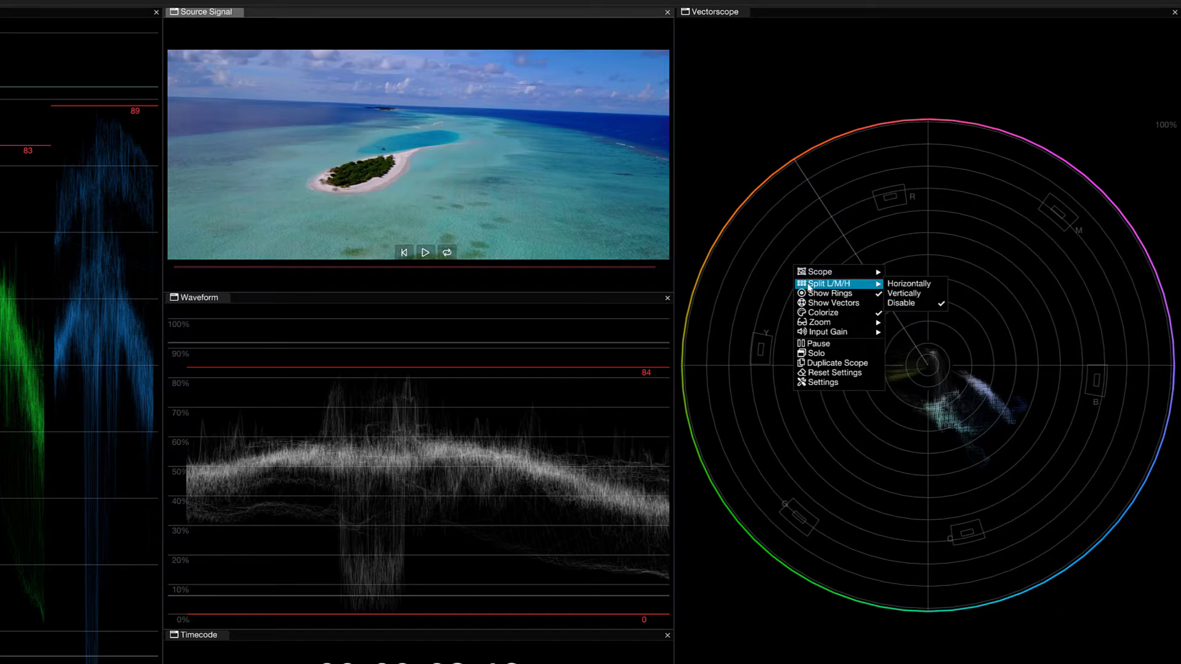
left_click(893, 285)
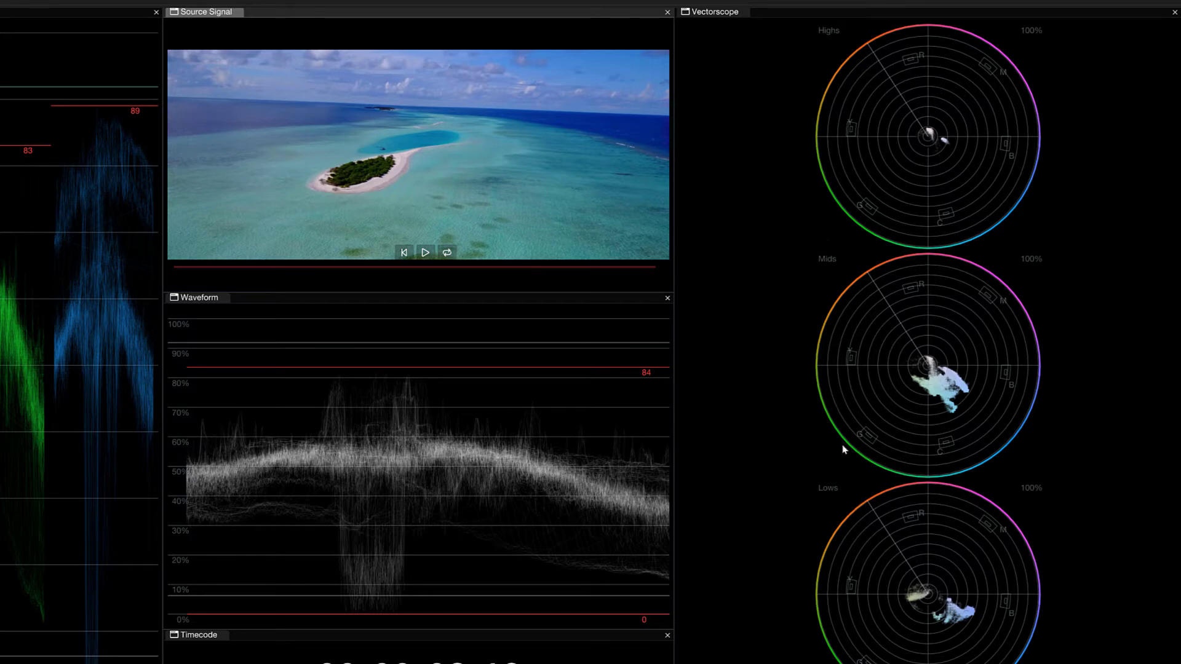
right_click(786, 245)
mouse_move(849, 260)
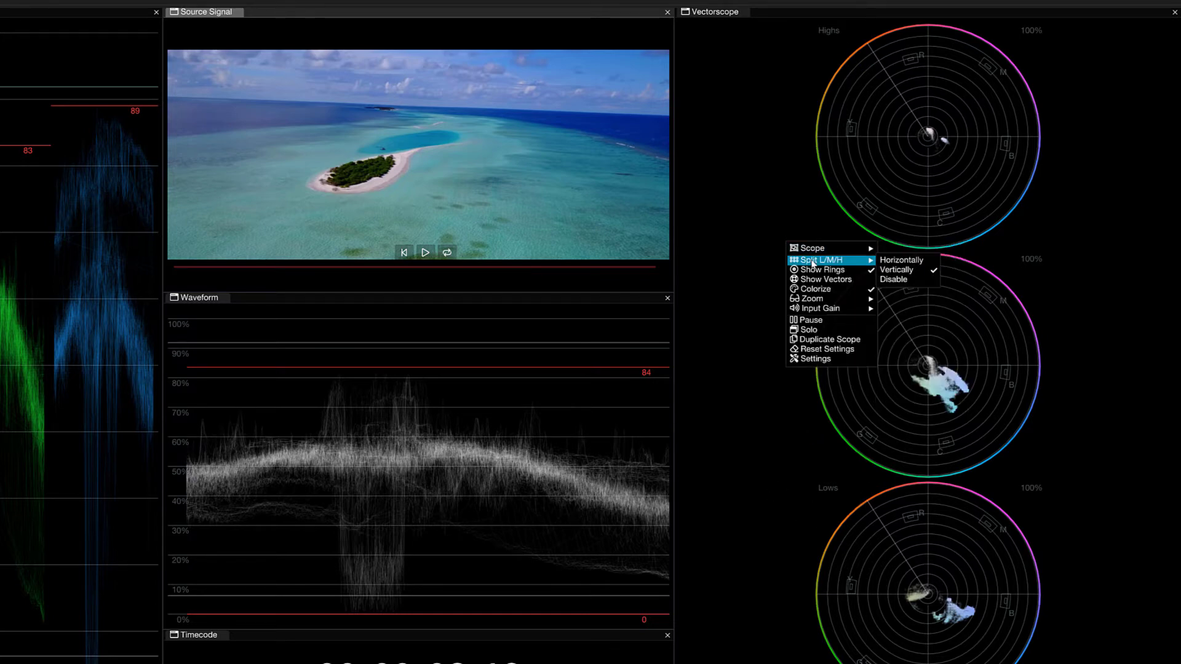
left_click(899, 262)
right_click(794, 192)
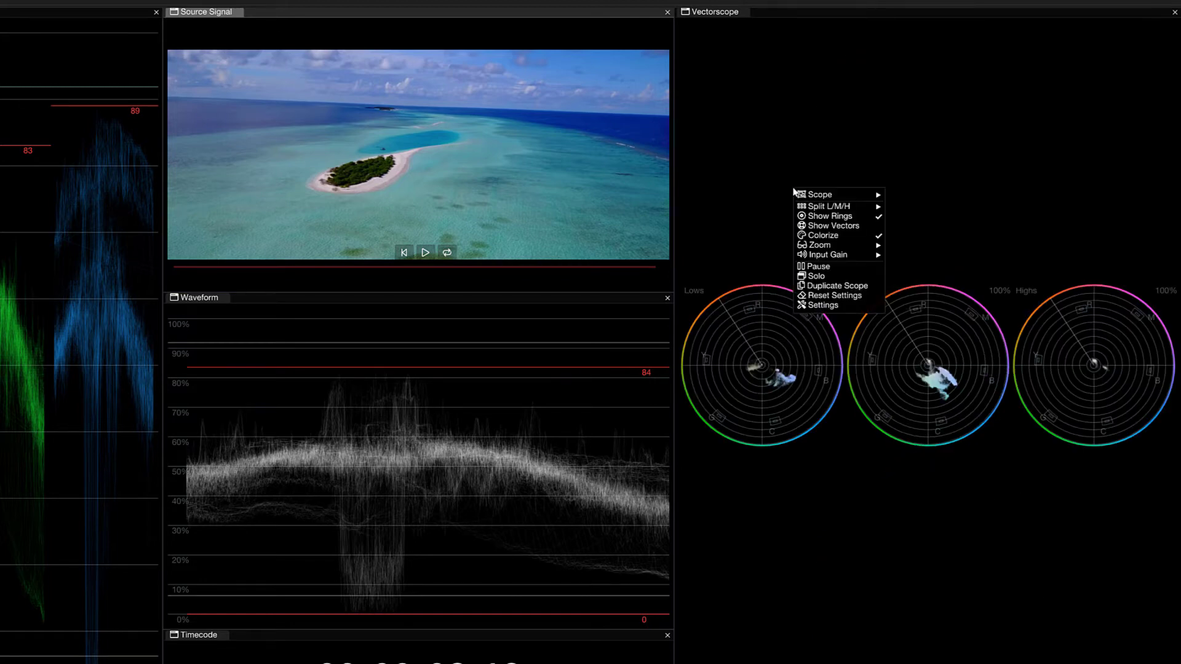
mouse_move(811, 206)
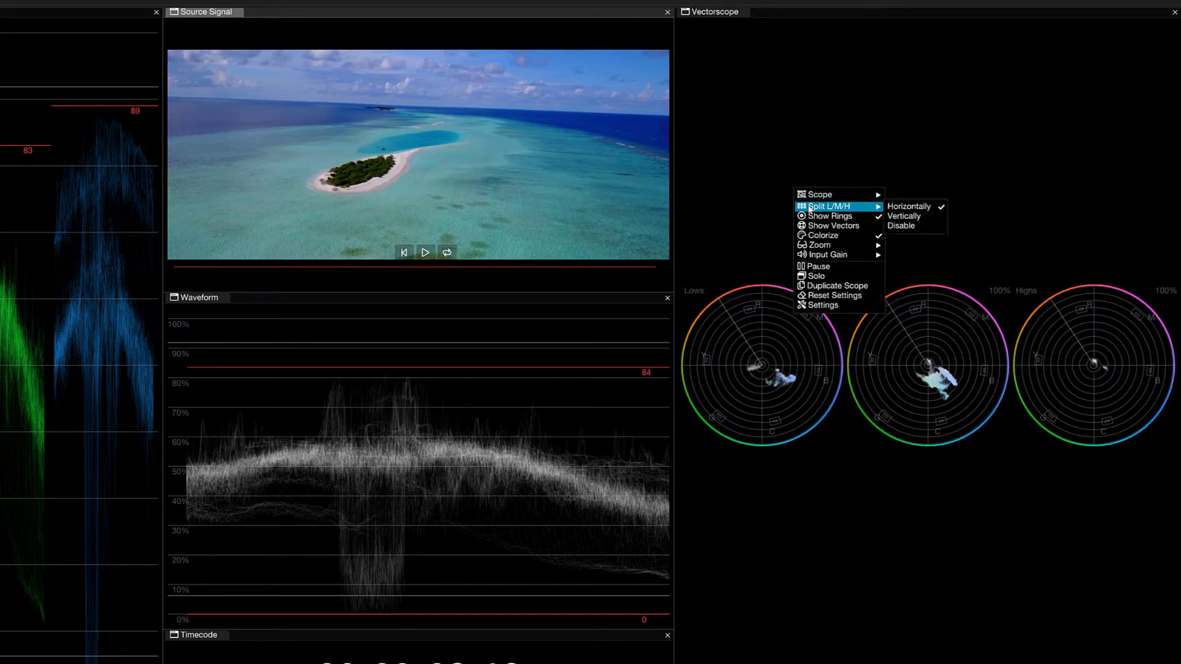
left_click(908, 226)
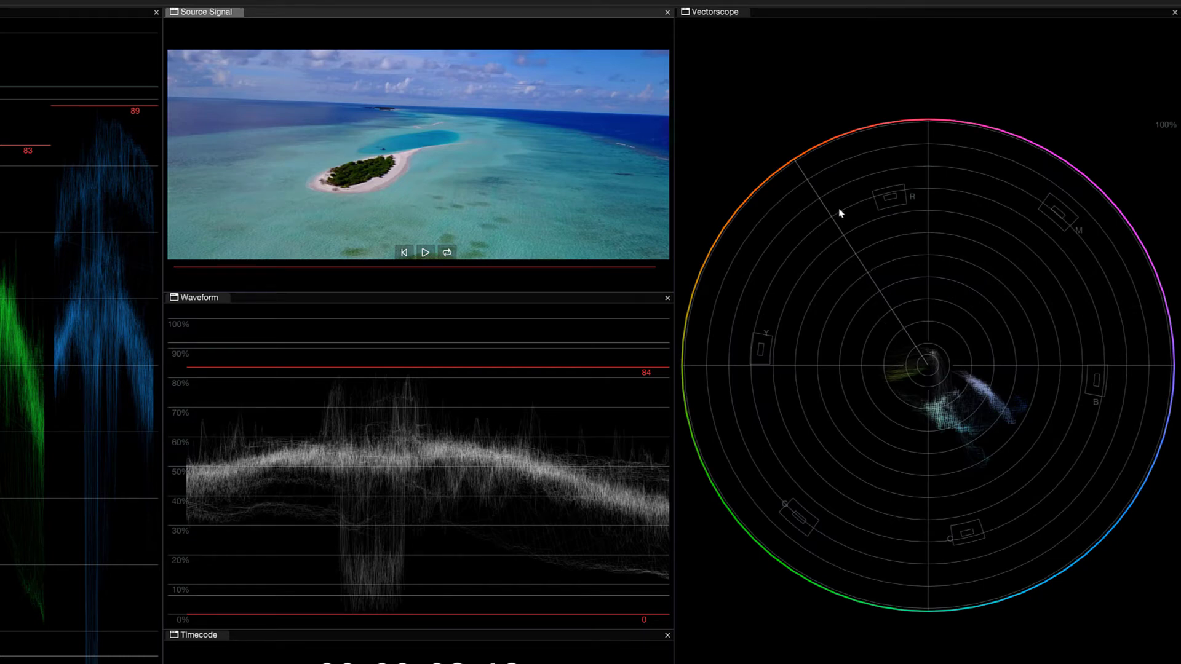
In vectorscope Settings, compare the 100% and 75% targets, leaving 75% targets shown
right_click(778, 128)
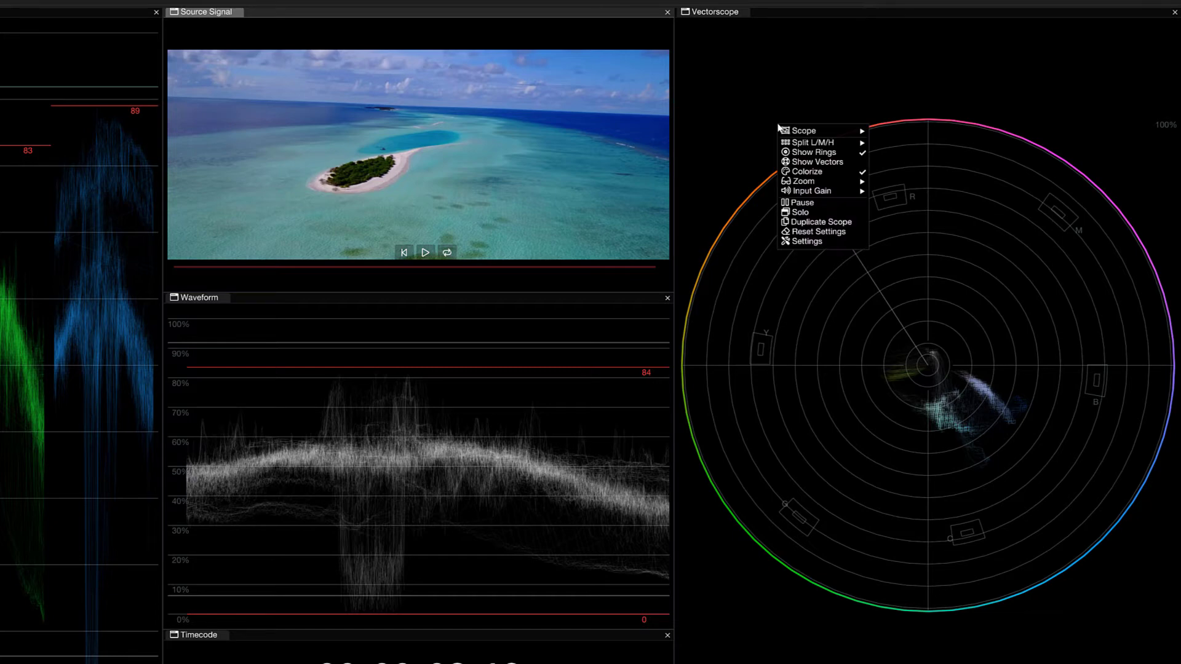
left_click(817, 241)
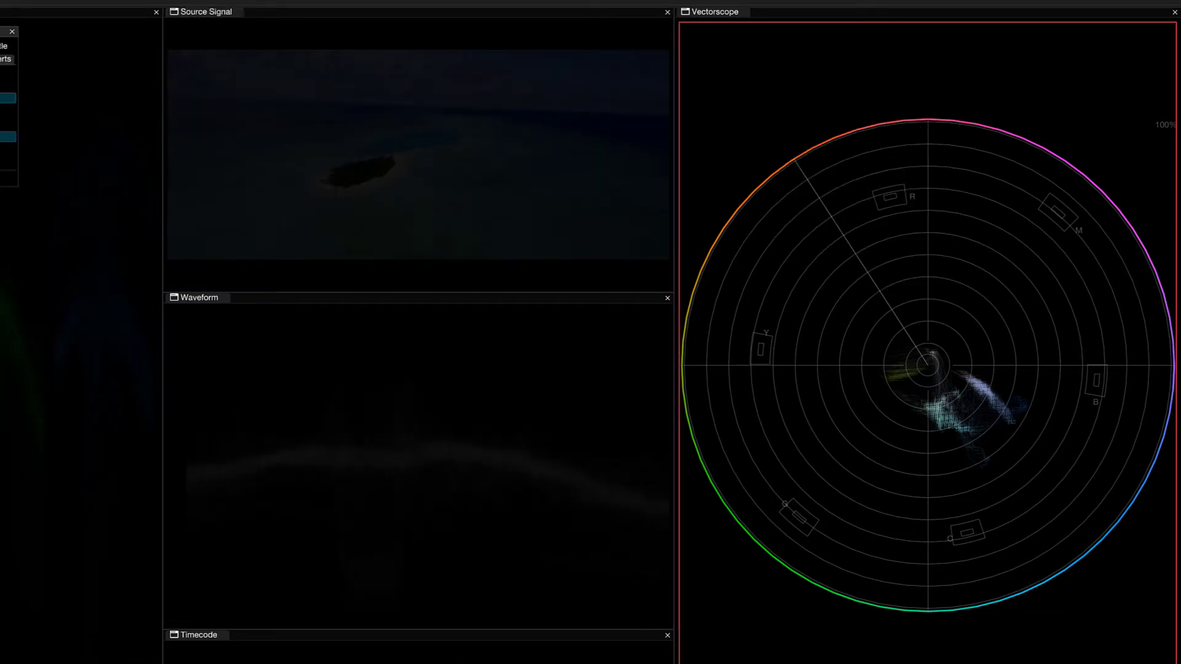
left_click_drag(3, 31, 752, 49)
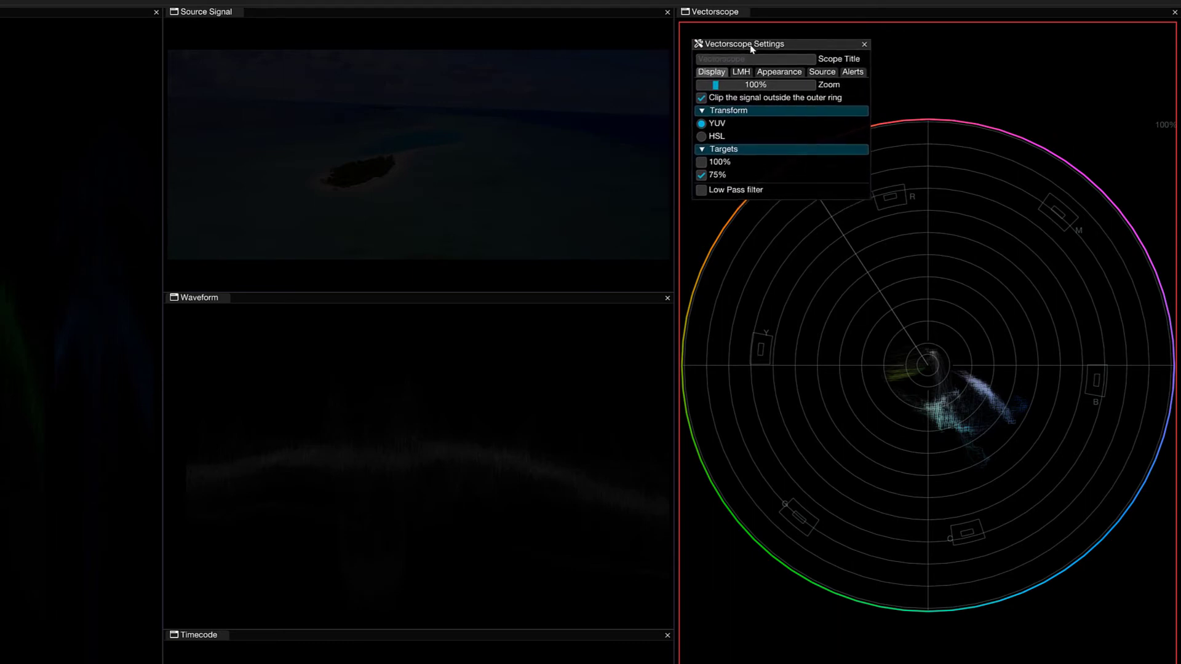
left_click(704, 163)
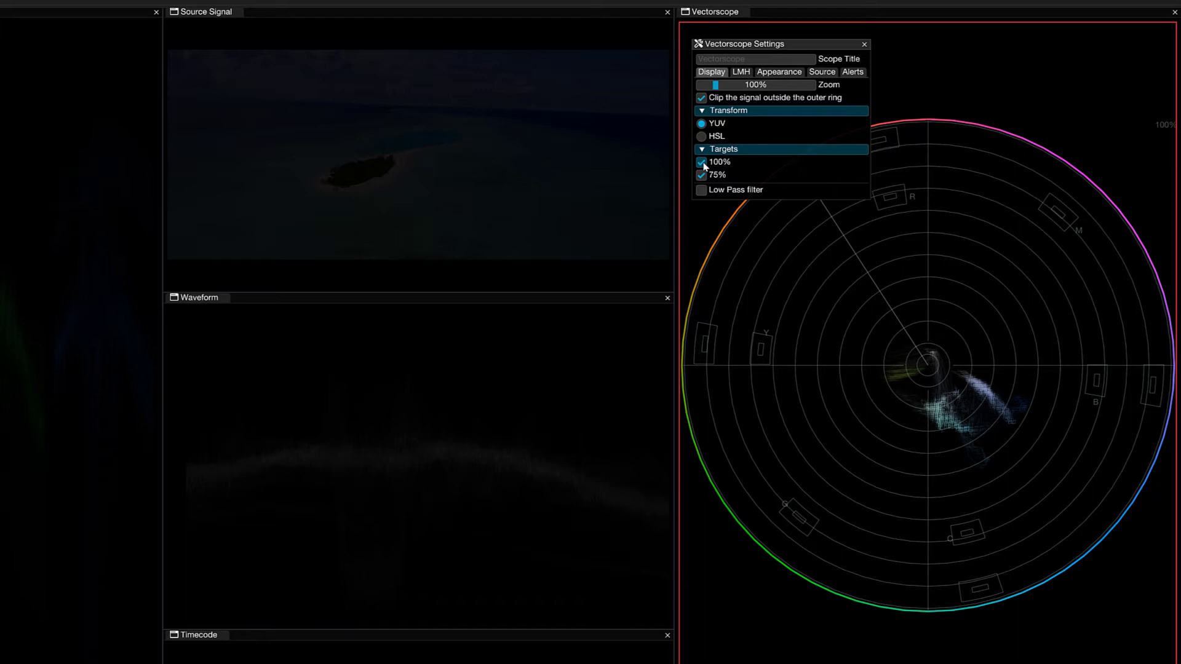
left_click(702, 176)
left_click(701, 163)
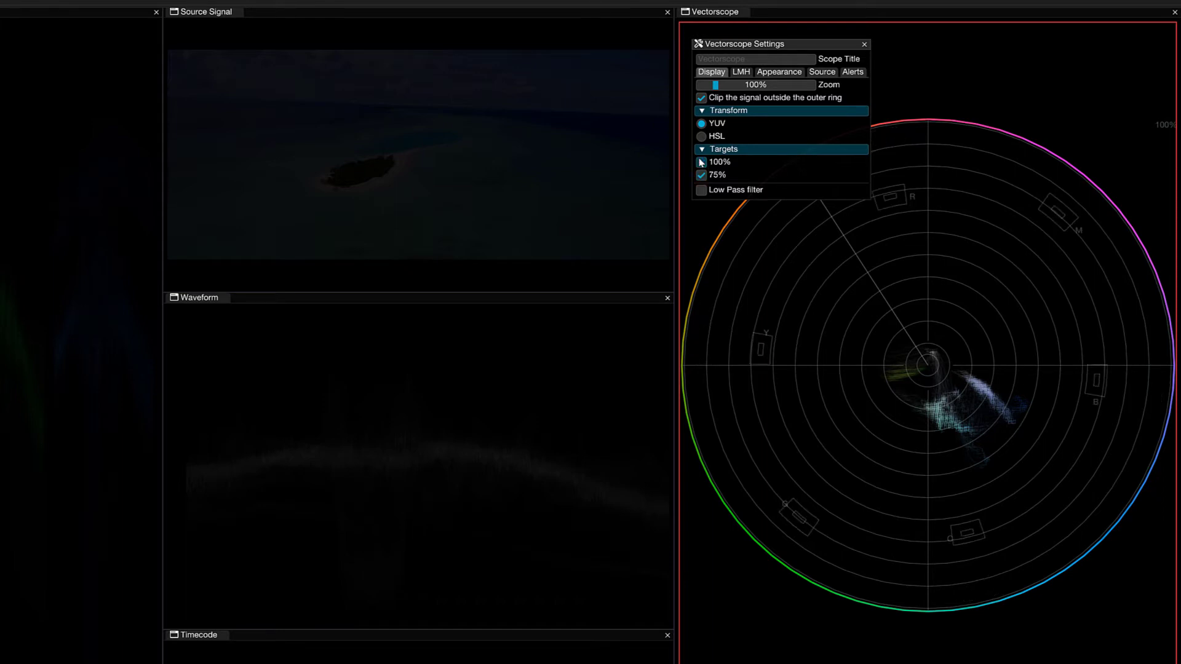
Try low pass filtering at strength 20.000, then turn it back off
left_click(702, 191)
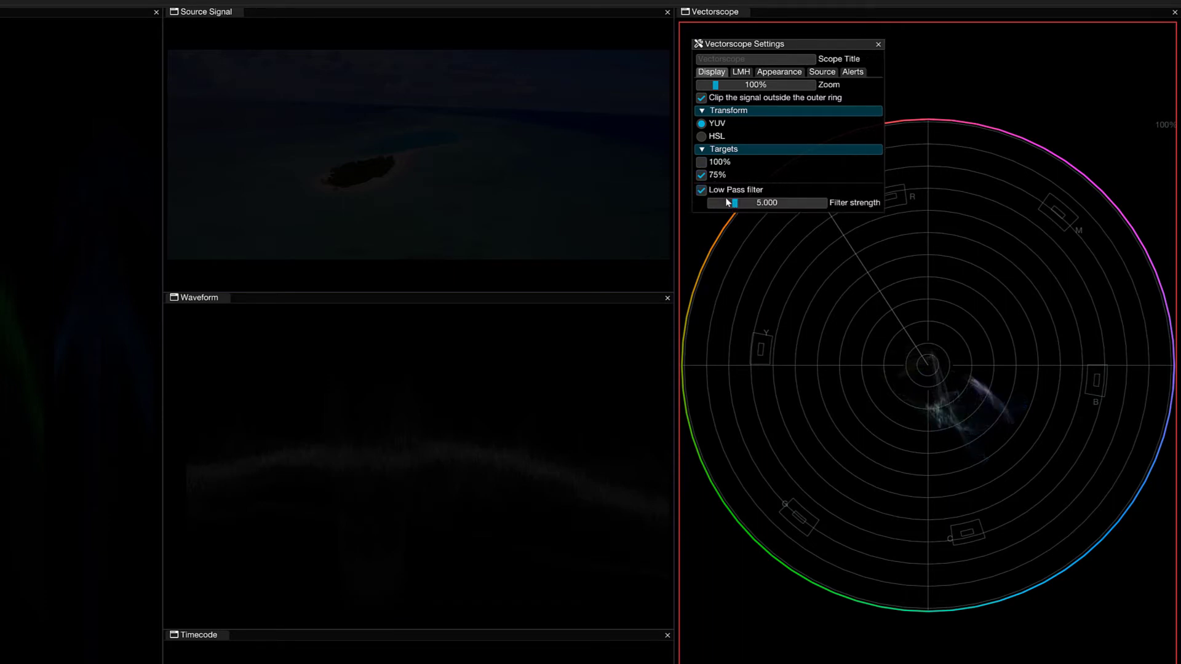
mouse_move(734, 203)
left_mouse_down()
mouse_move(845, 213)
mouse_move(698, 195)
mouse_move(765, 204)
mouse_move(725, 203)
left_mouse_up()
left_click(714, 192)
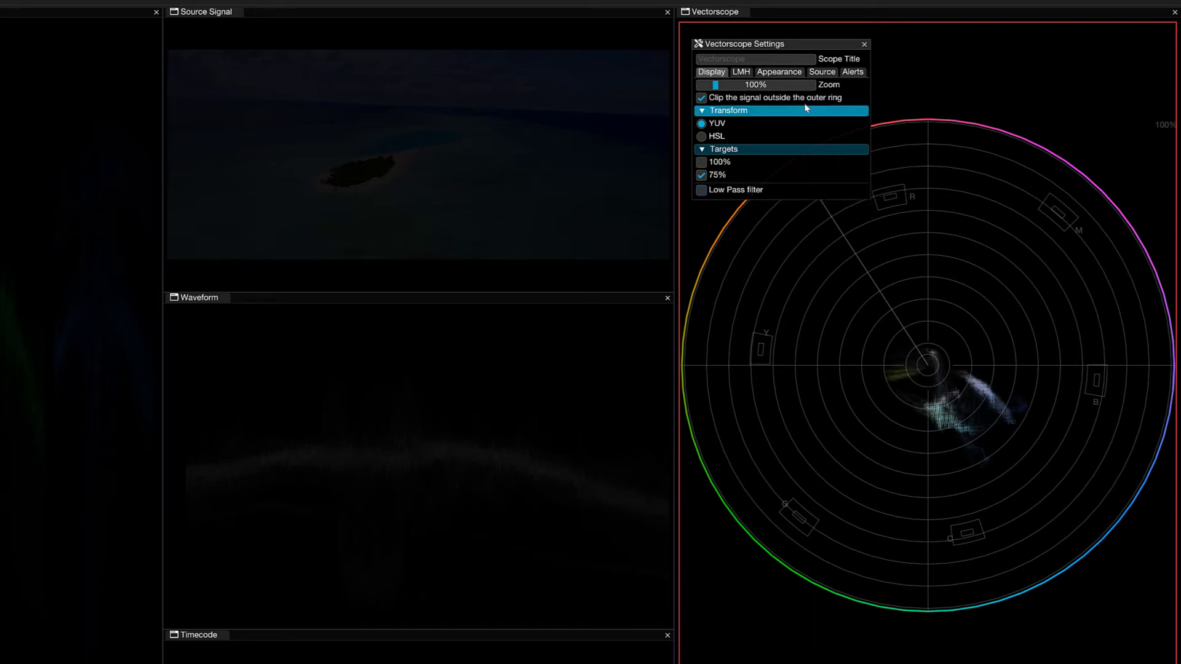
On the Appearance tab, set gain to 0.236, keep the fleshtone line shown, and rotate it to 200°
left_click(779, 73)
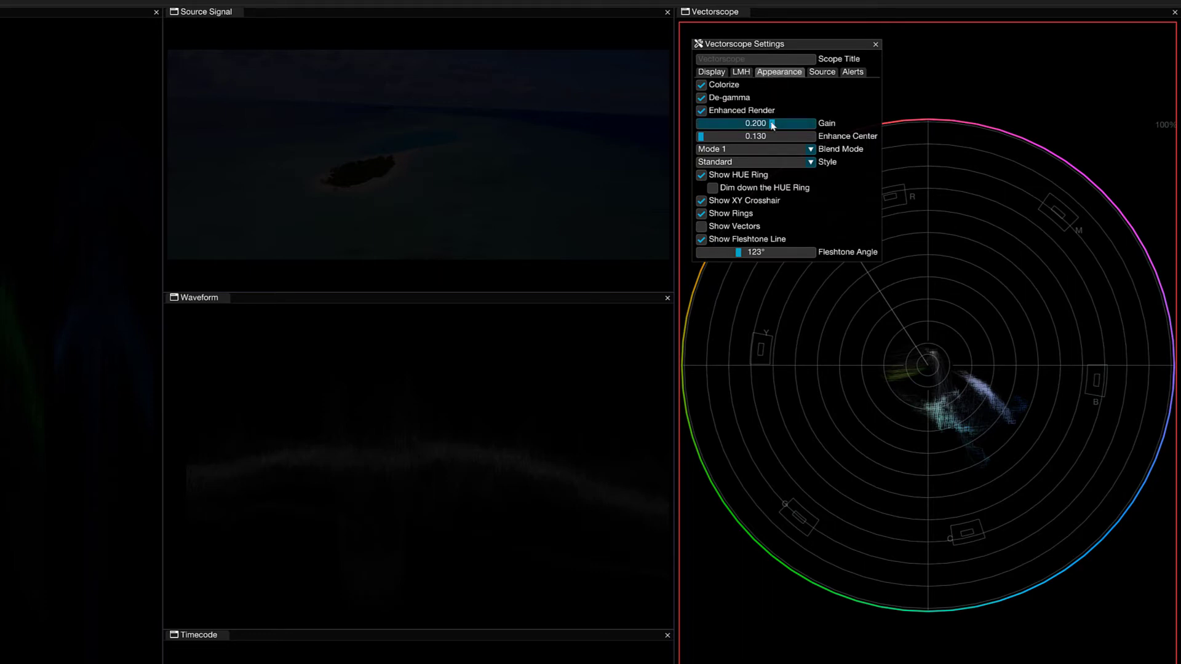
mouse_move(773, 125)
left_mouse_down()
mouse_move(823, 126)
mouse_move(707, 123)
mouse_move(806, 123)
mouse_move(786, 123)
left_mouse_up()
left_click(727, 241)
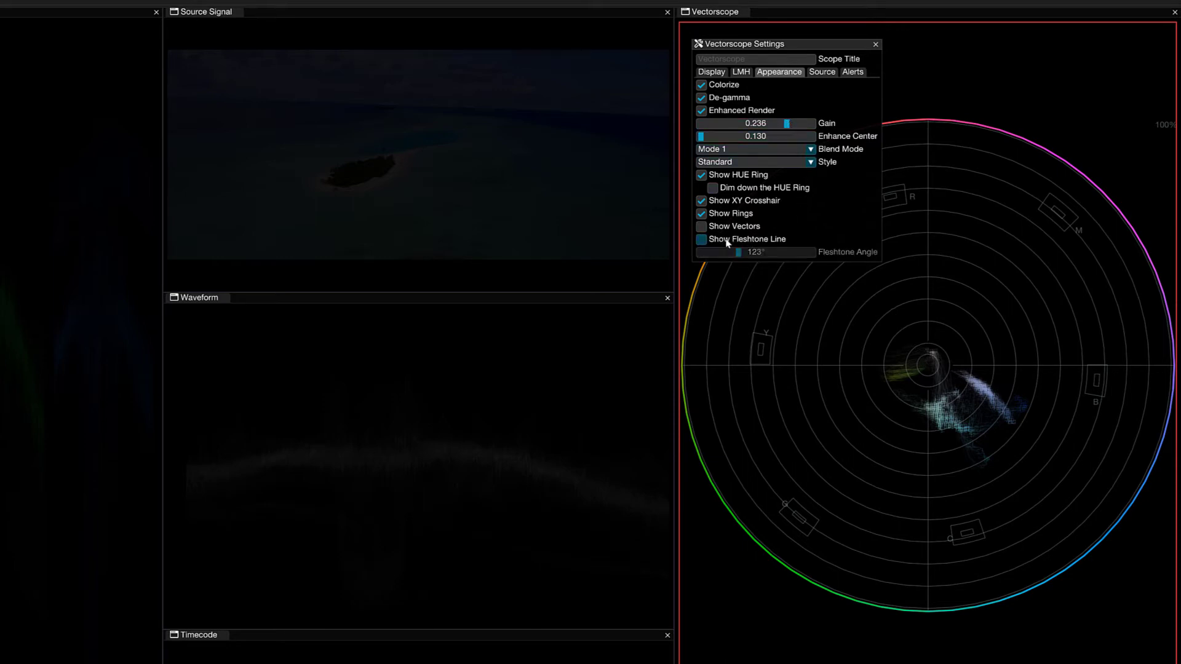
left_click(727, 242)
left_click(727, 242)
left_click(727, 243)
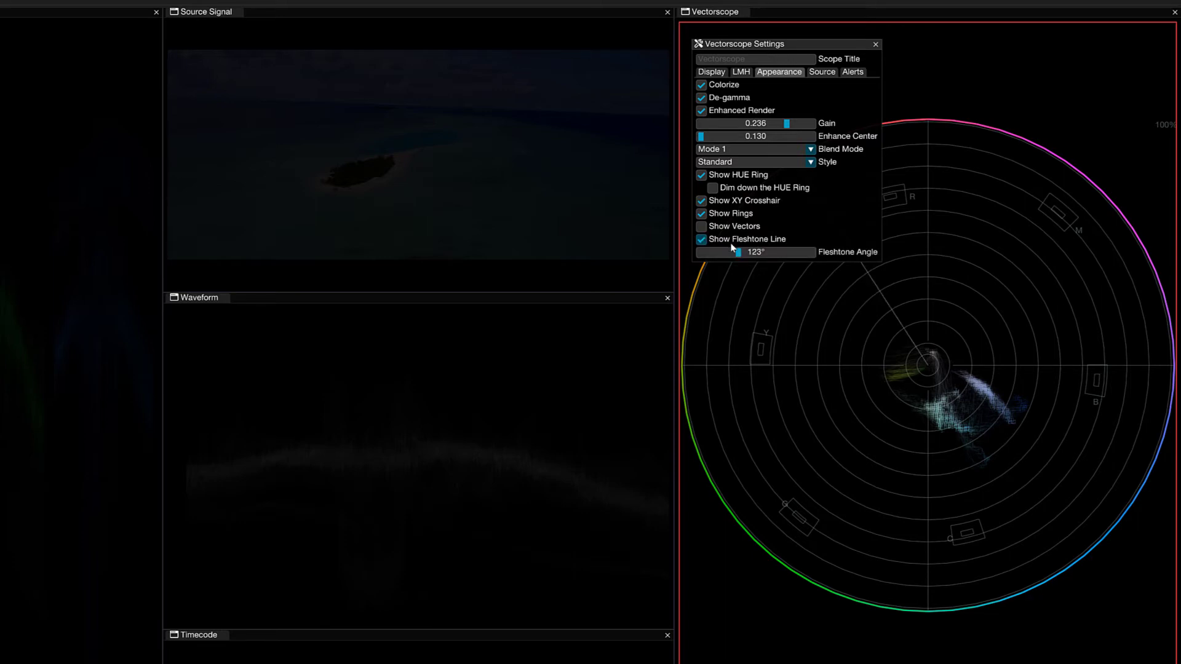
left_click_drag(738, 252, 765, 228)
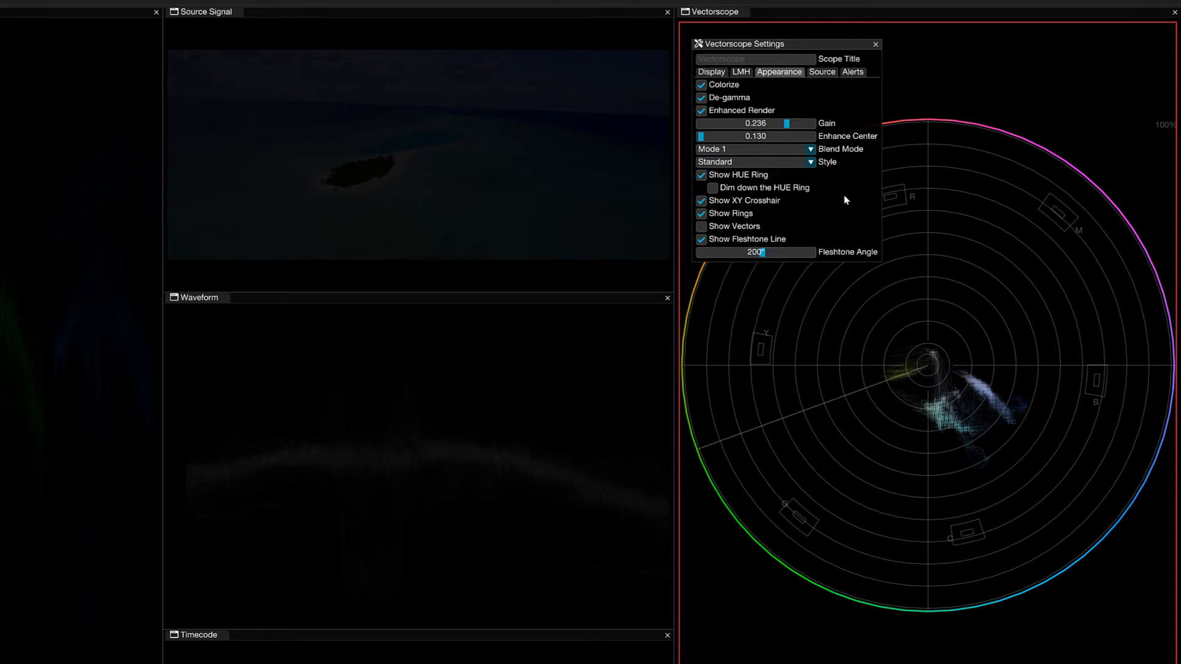
left_click(810, 163)
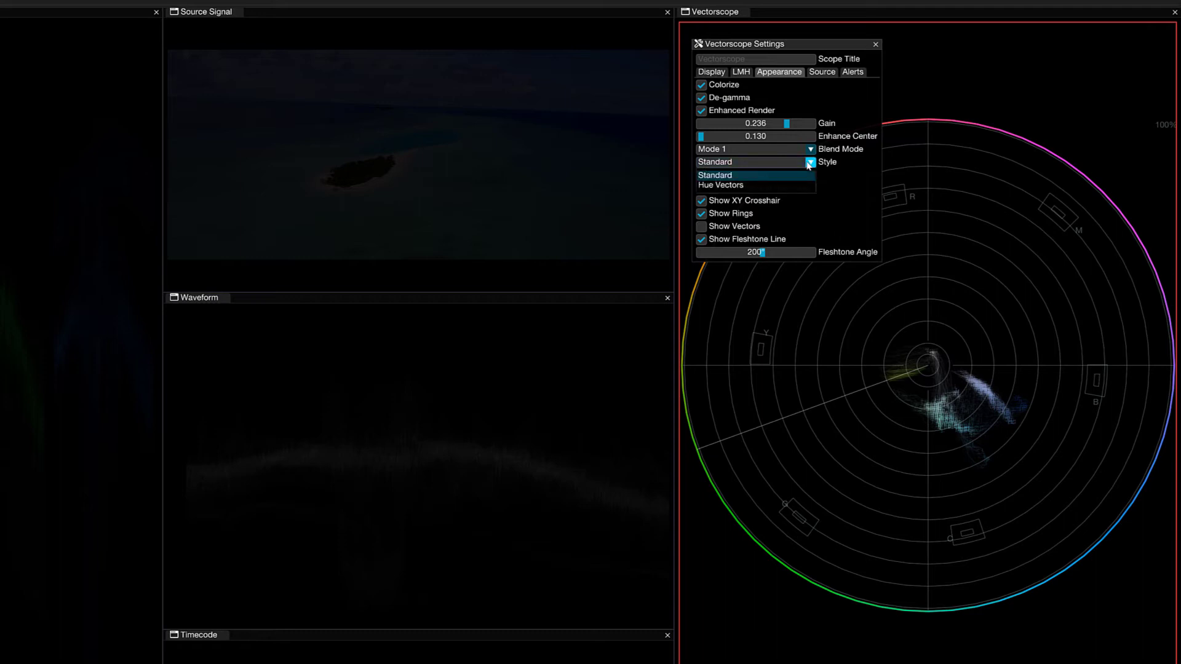
left_click(722, 186)
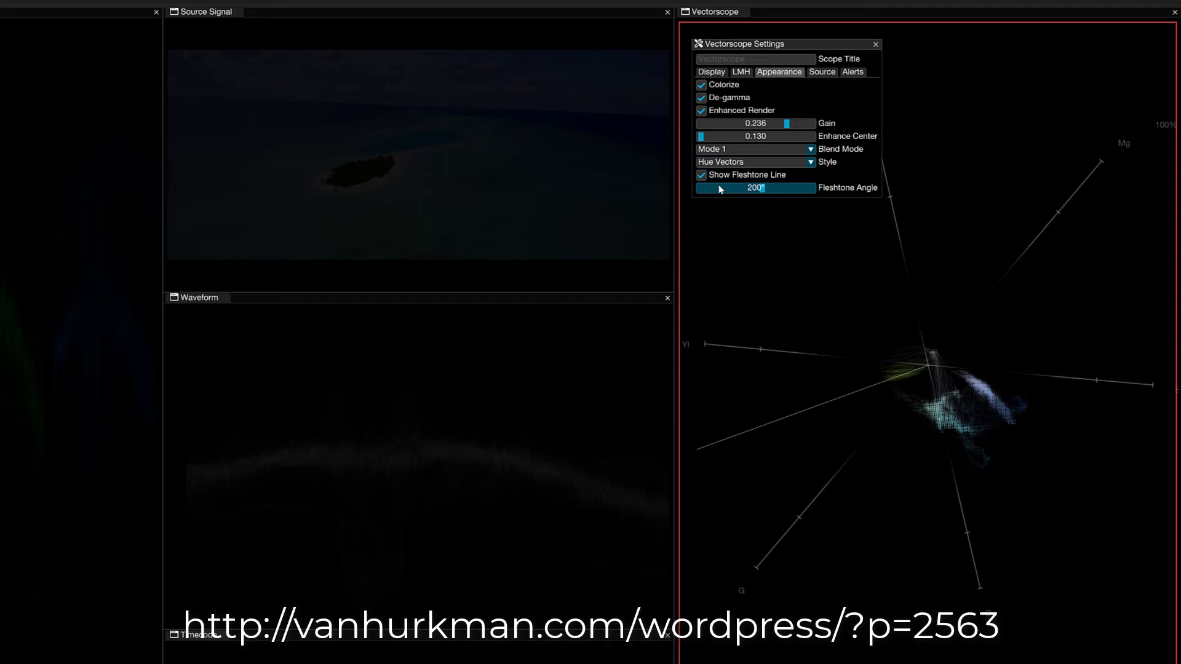
left_click(767, 165)
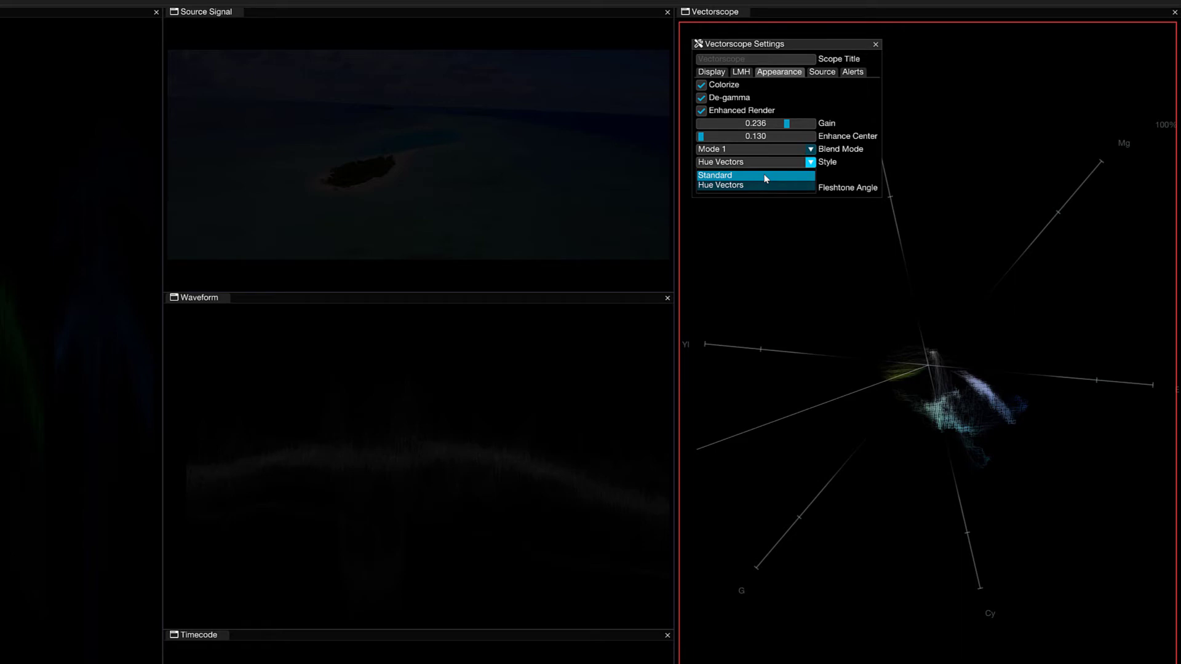
left_click(765, 177)
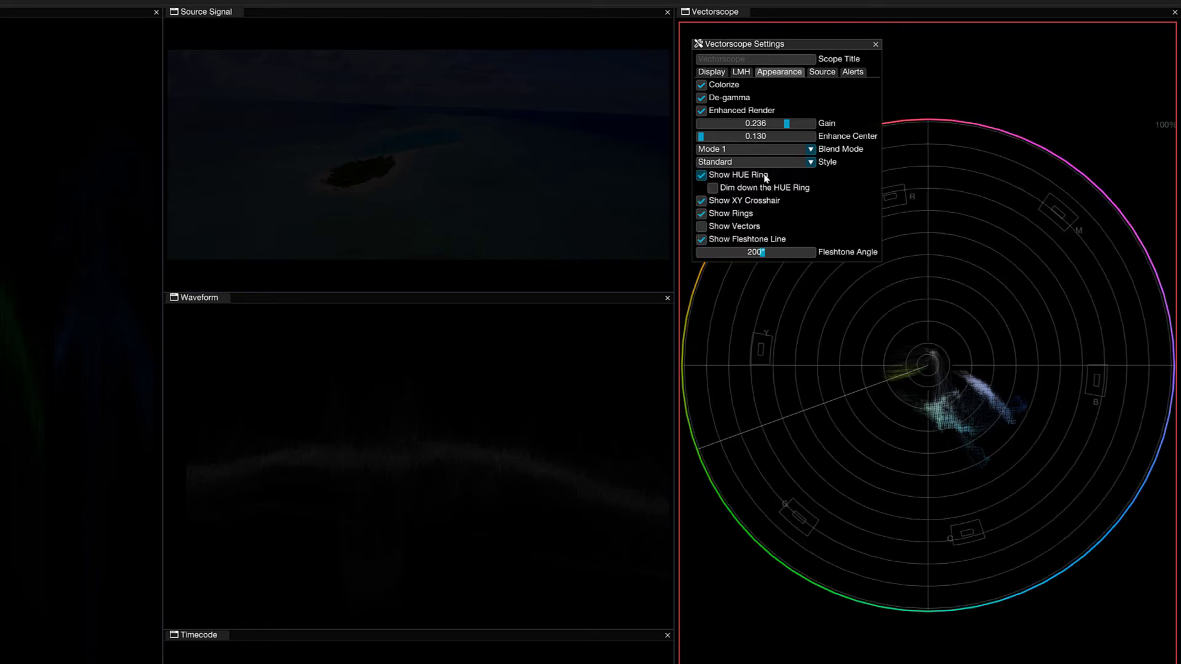
Try splitting the vectorscope into Lows, Mids and Highs with a lower first ratio, then unsplit it
left_click(740, 74)
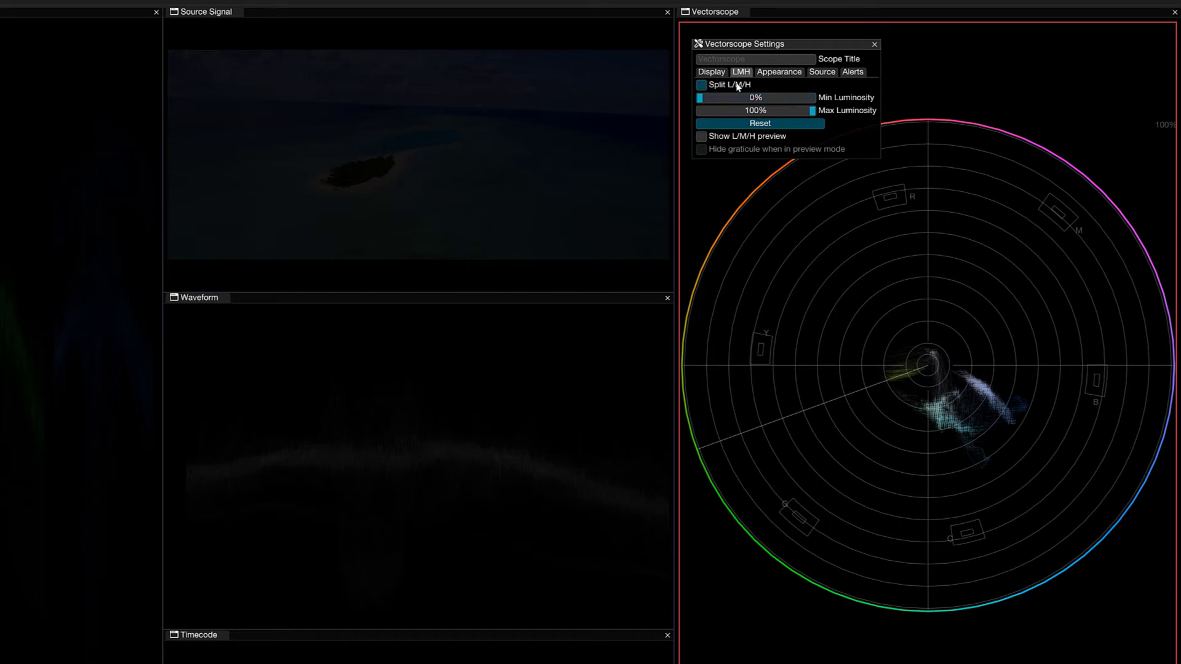
left_click(737, 87)
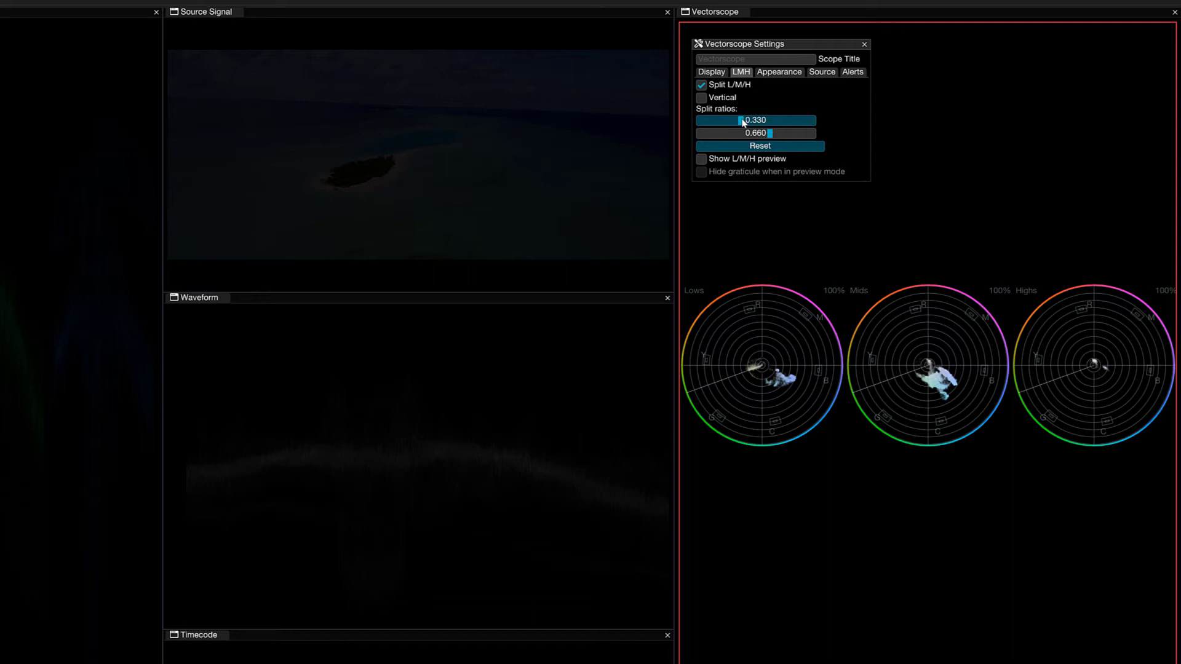
mouse_move(741, 121)
left_mouse_down()
mouse_move(714, 116)
mouse_move(778, 113)
mouse_move(731, 118)
mouse_move(800, 135)
mouse_move(735, 131)
mouse_move(761, 130)
left_mouse_up()
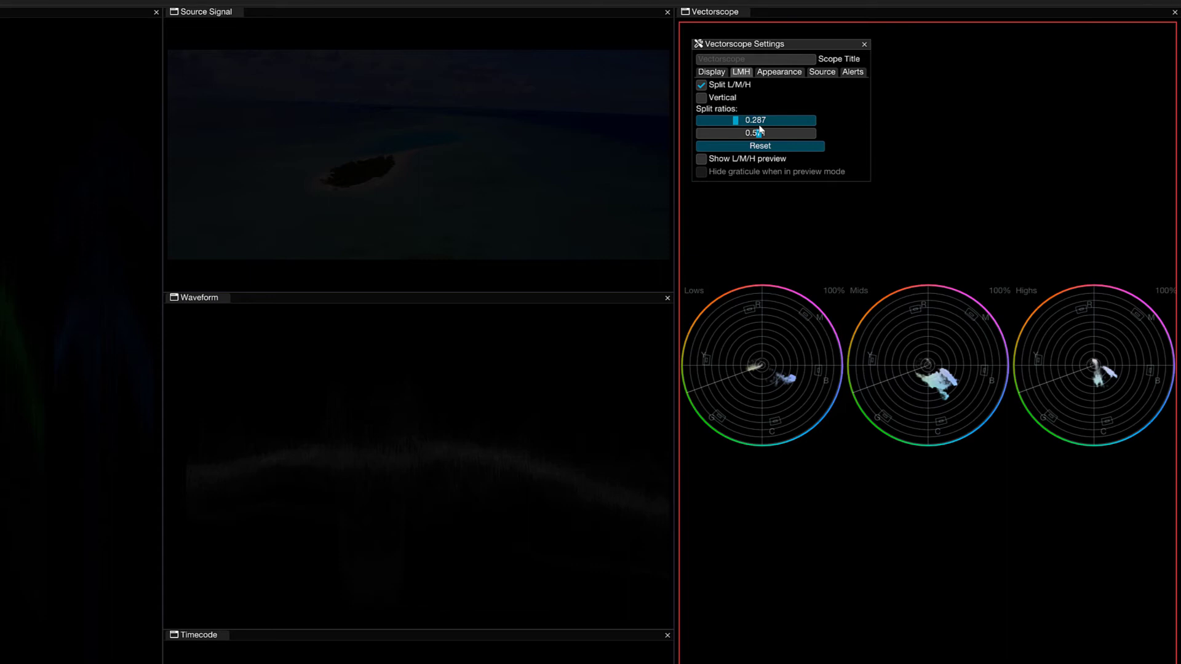
left_click(724, 87)
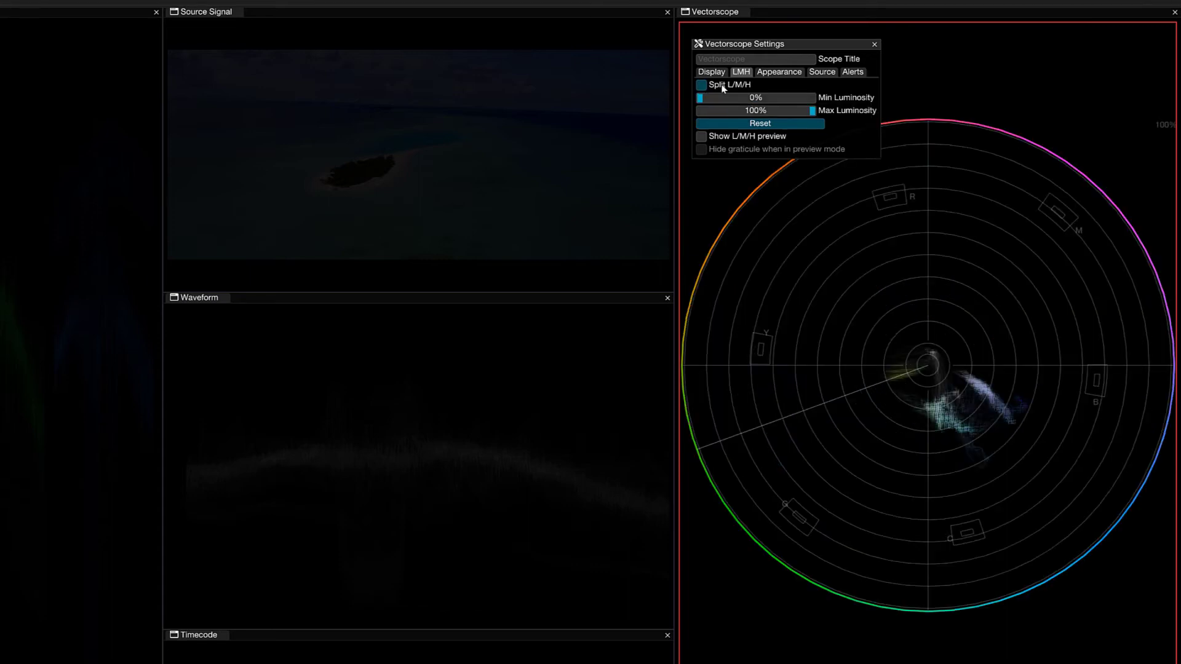
Enable Show Alert Ring on the Alerts tab, close the settings, and play the clip
left_click(854, 73)
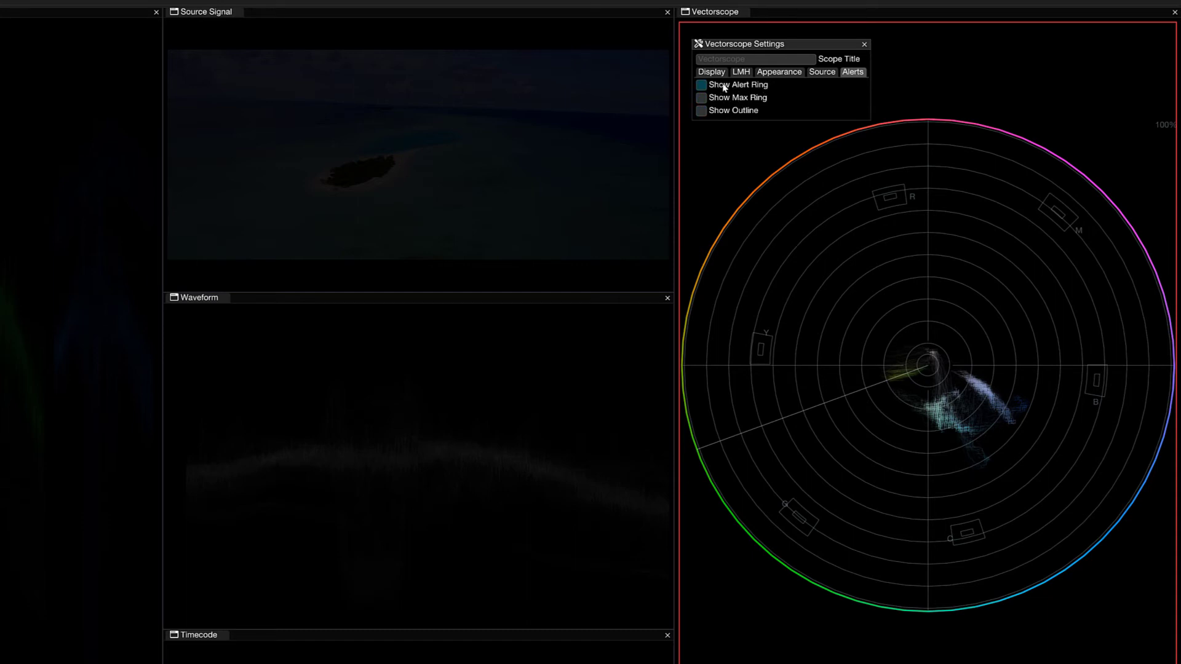
left_click(701, 84)
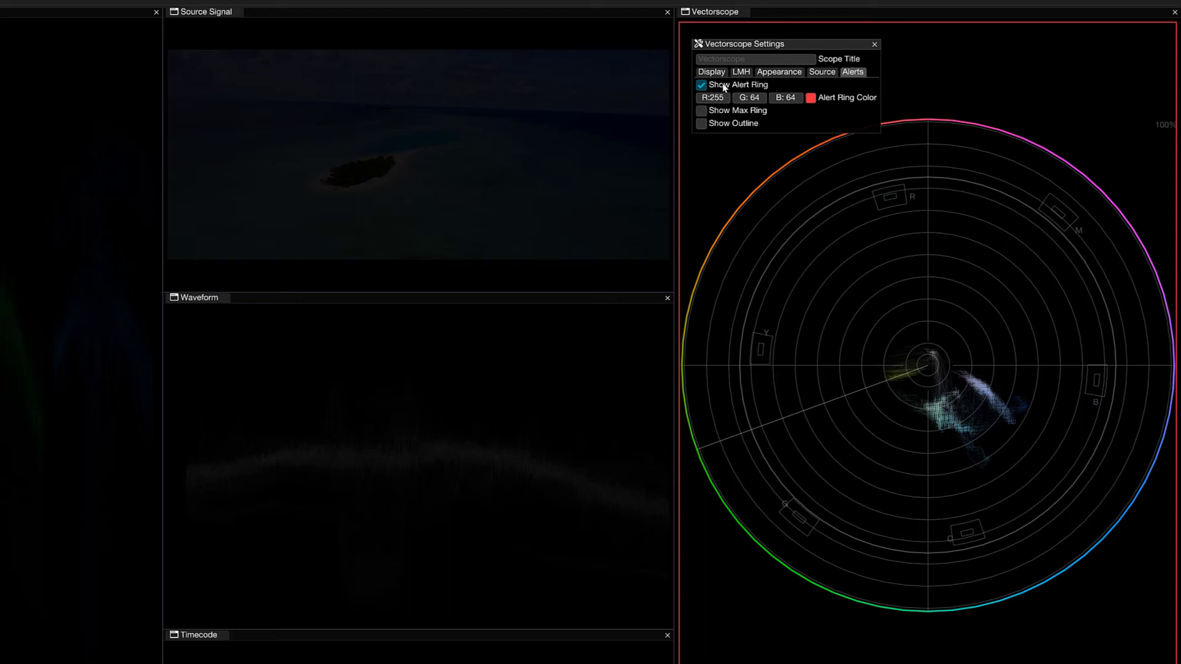
left_click(875, 44)
left_click(425, 252)
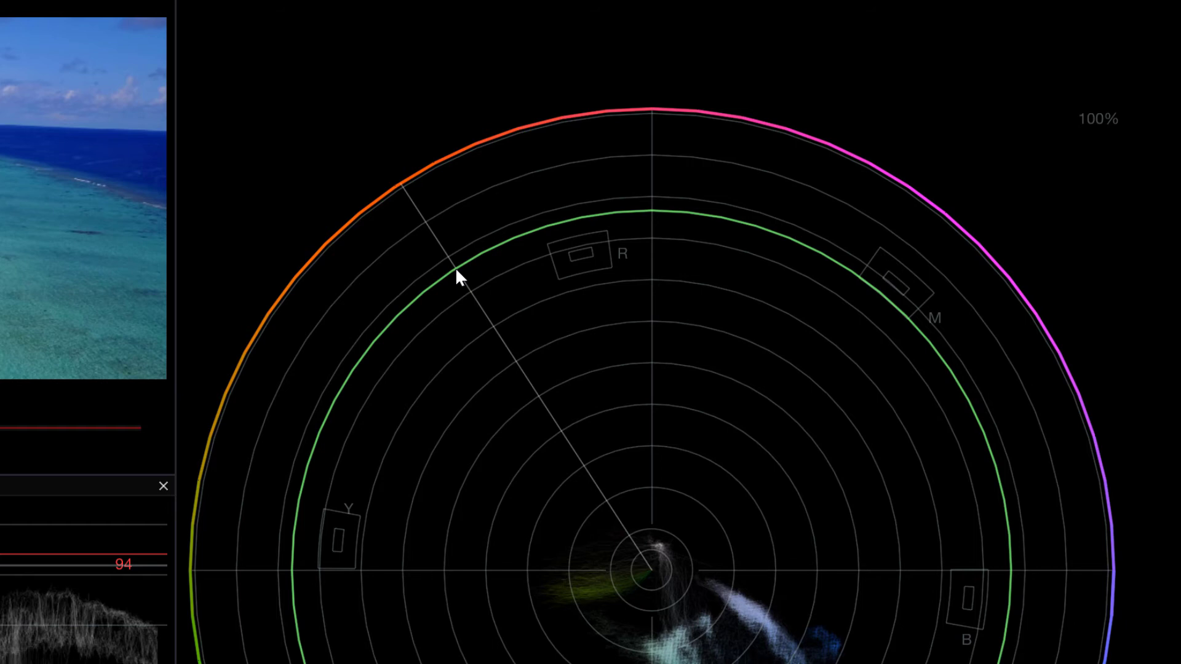
Shrink the alert ring toward the centre, then widen it out near the R and M targets
left_click_drag(456, 271, 509, 318)
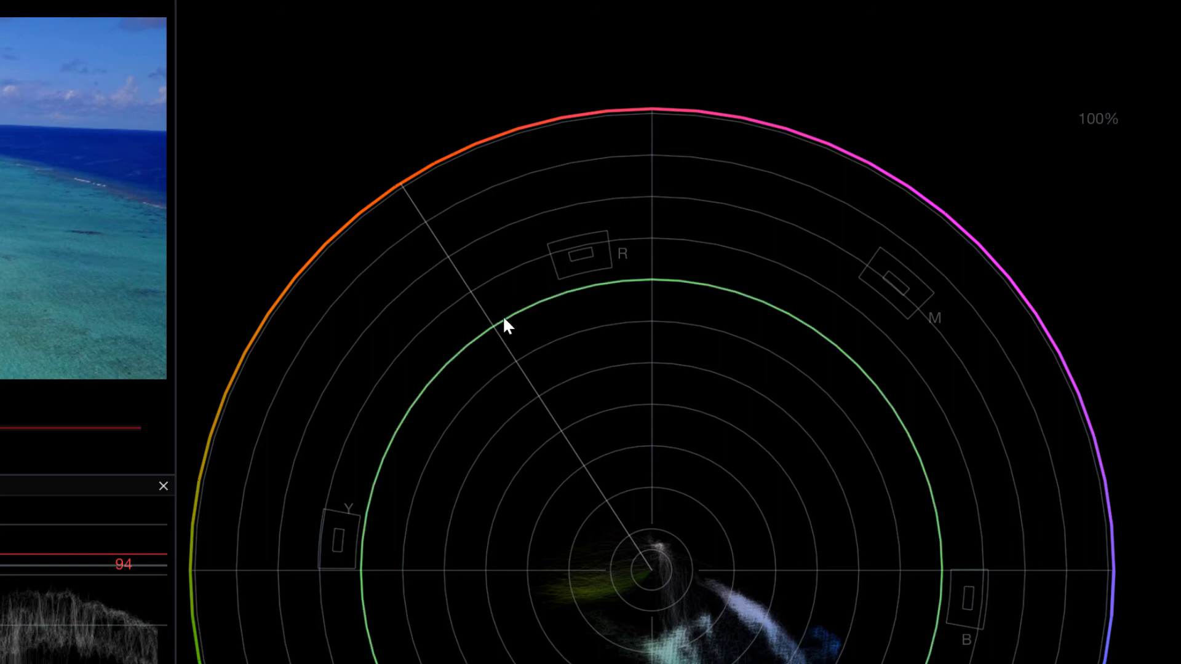
left_click_drag(503, 315, 463, 264)
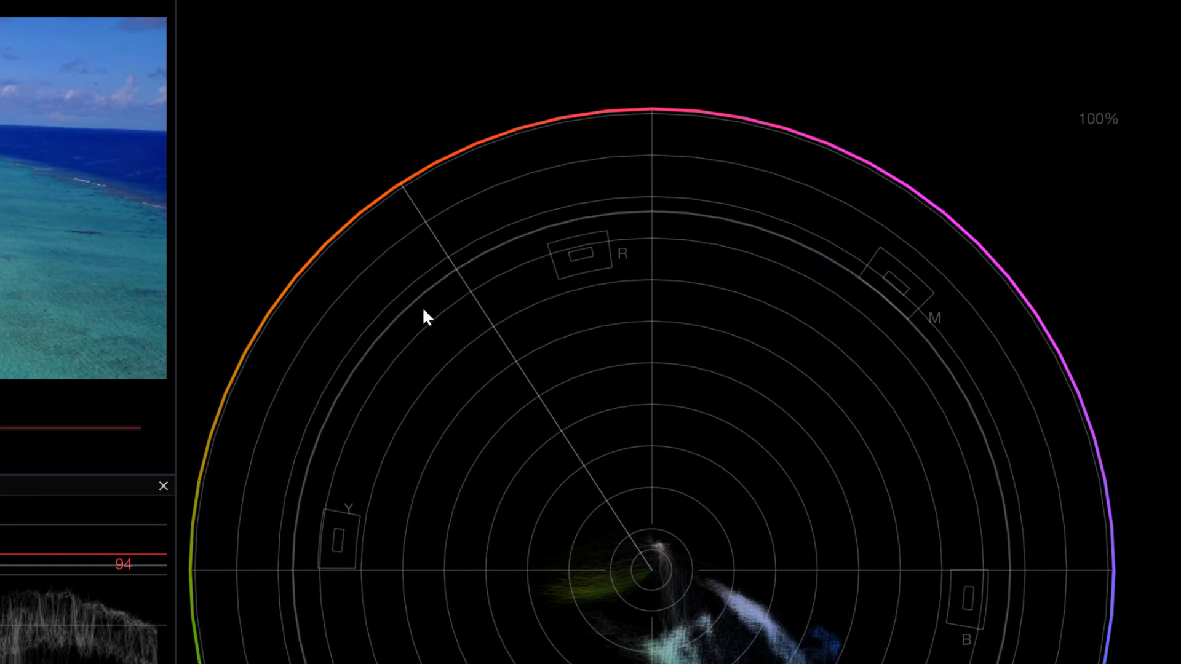
In vectorscope Settings > Alerts, enable Show Max Ring and Show Outline, then close the dialog
right_click(489, 274)
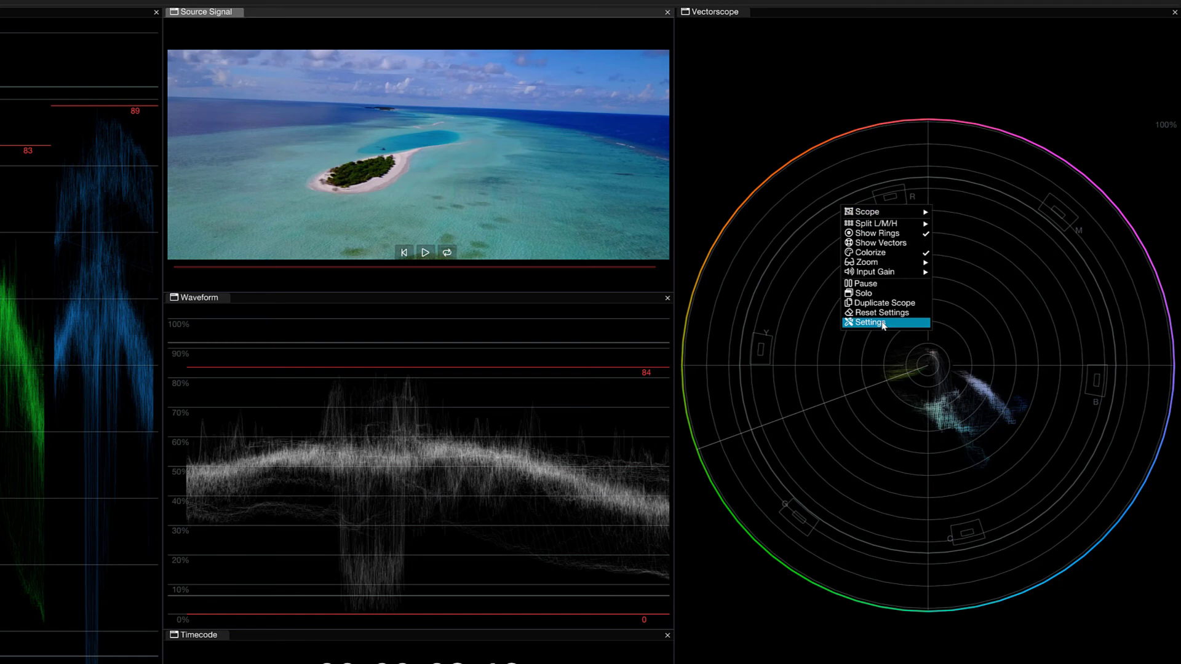
left_click(882, 325)
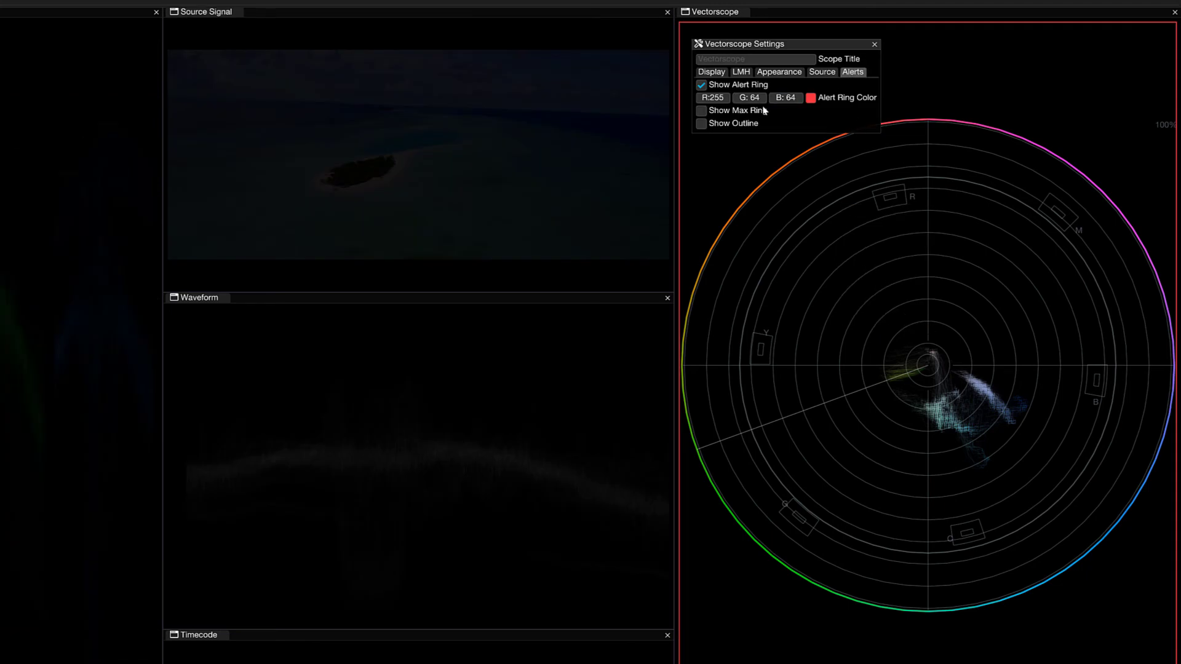
left_click(718, 112)
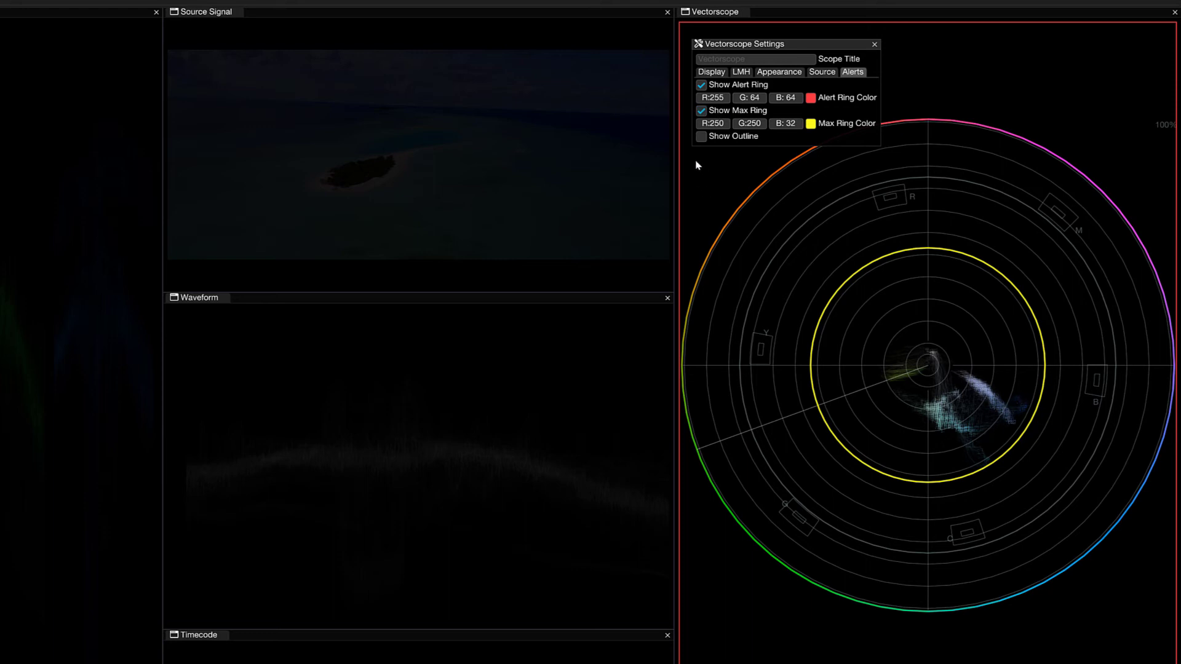
left_click(702, 137)
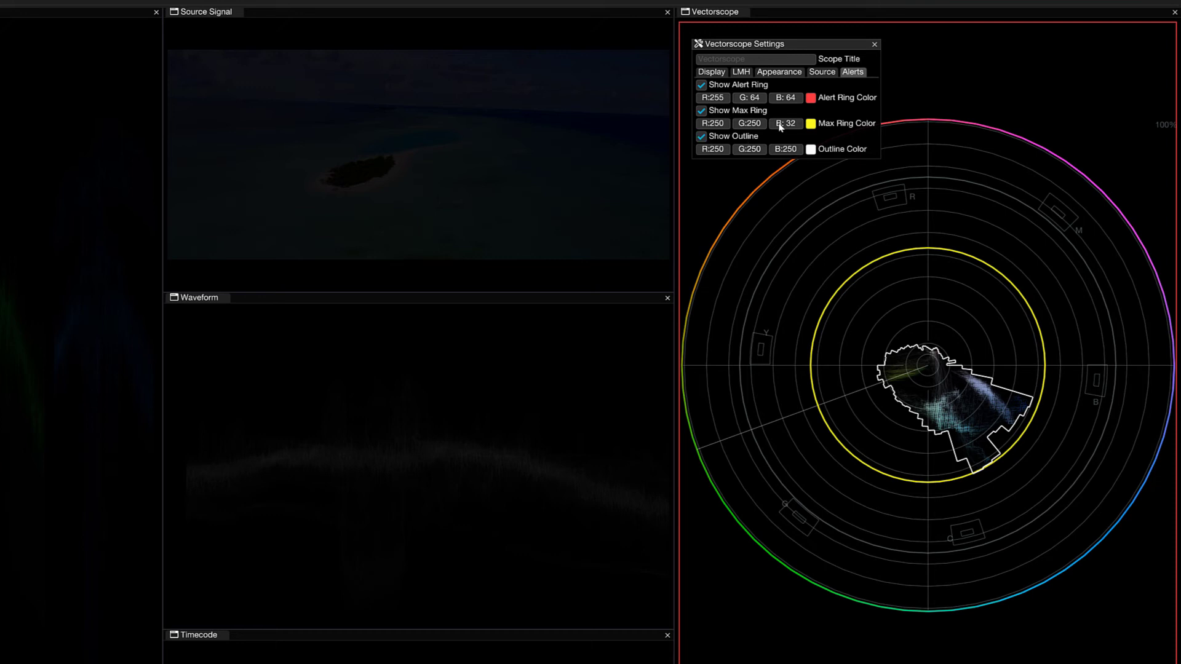
left_click(874, 45)
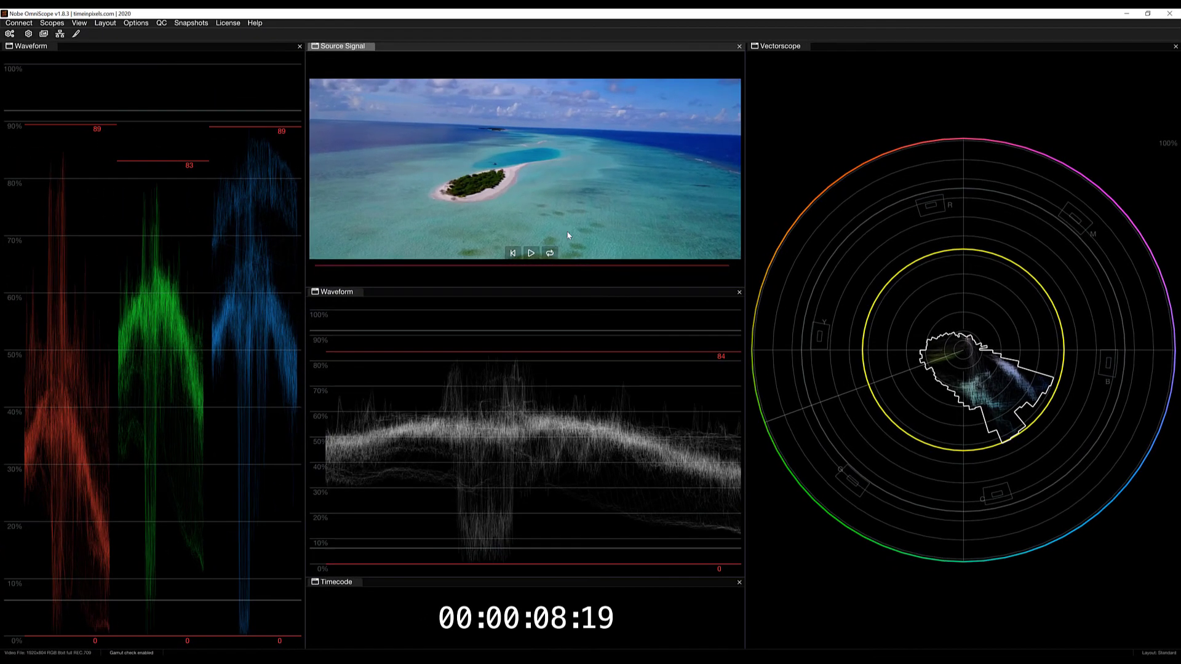
left_click(531, 253)
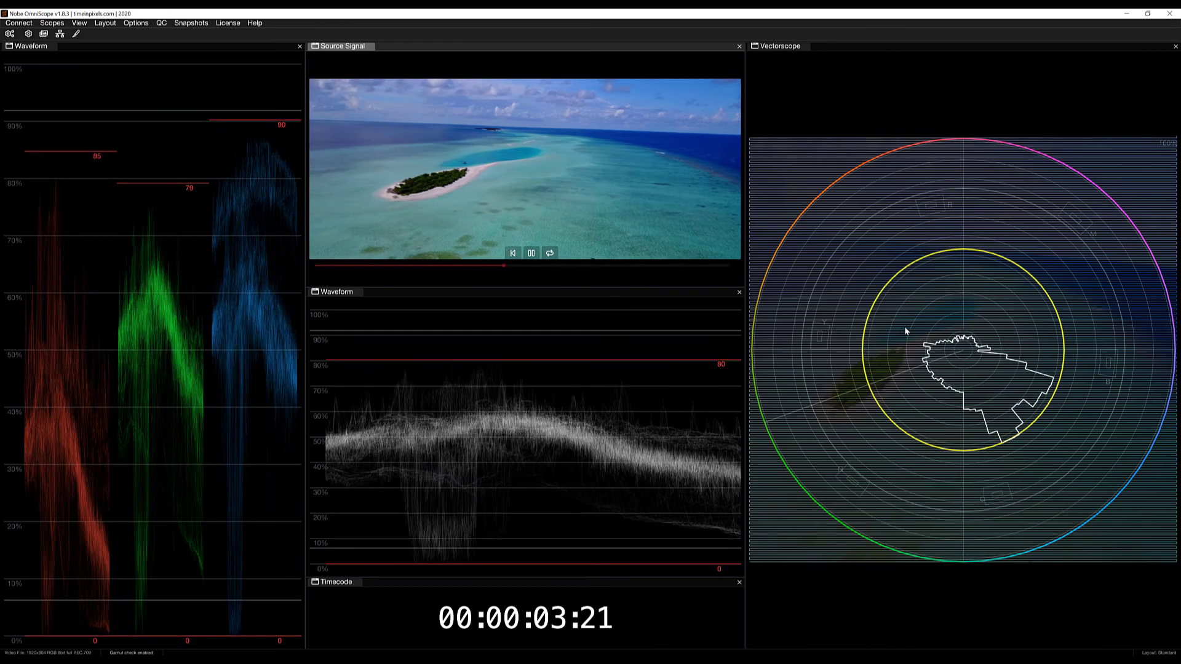
left_click(542, 414)
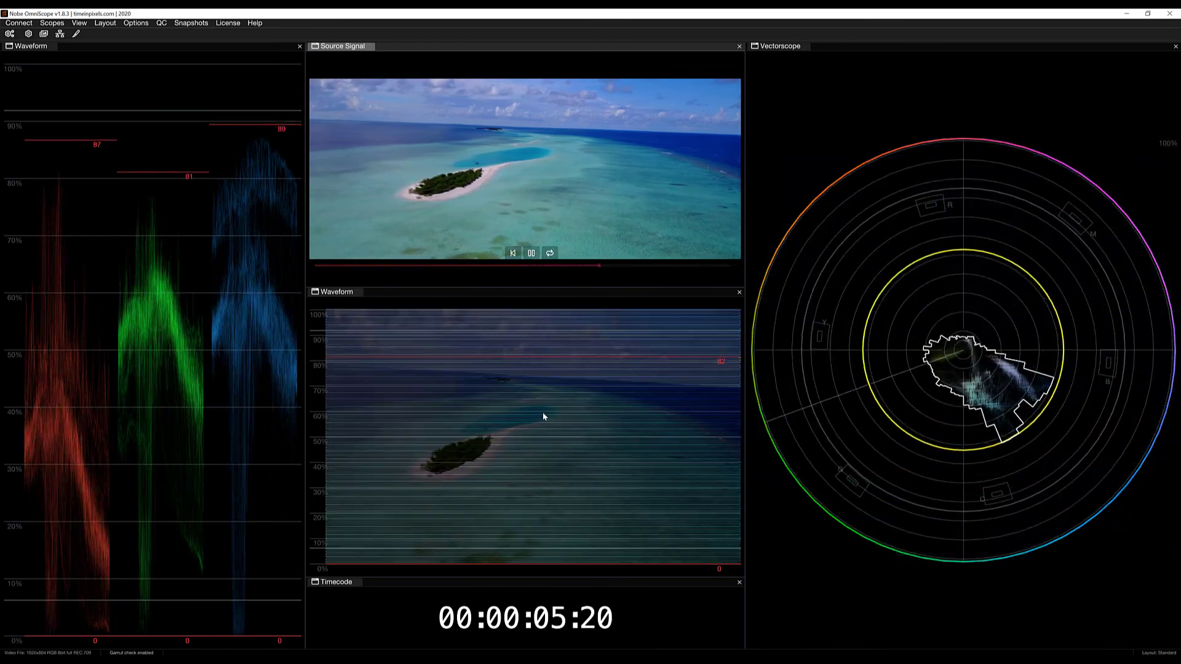
left_click(469, 417)
left_click(219, 374)
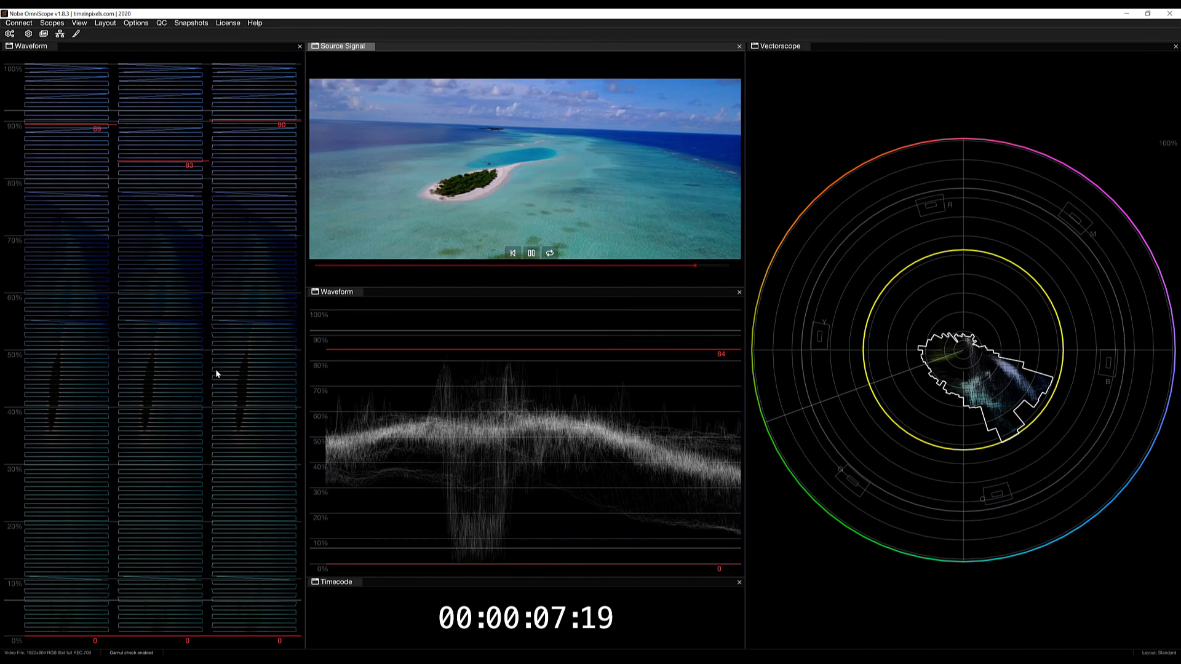
left_click(219, 374)
left_click(544, 426)
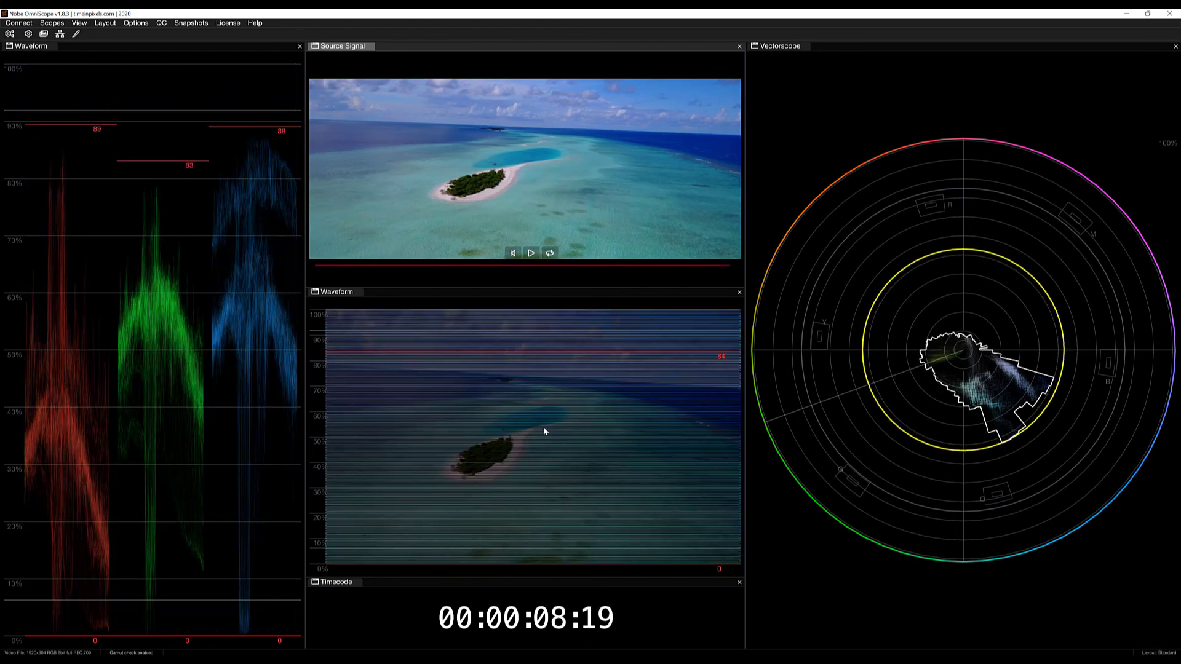
left_click(544, 427)
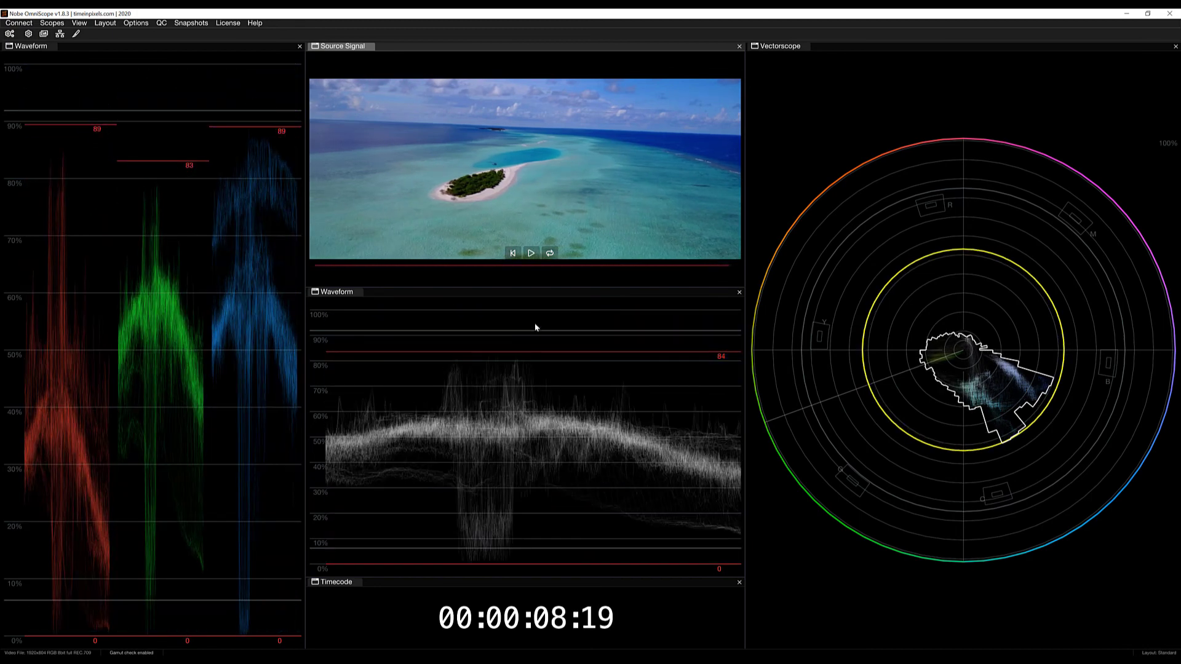
left_click(513, 253)
left_click(446, 413)
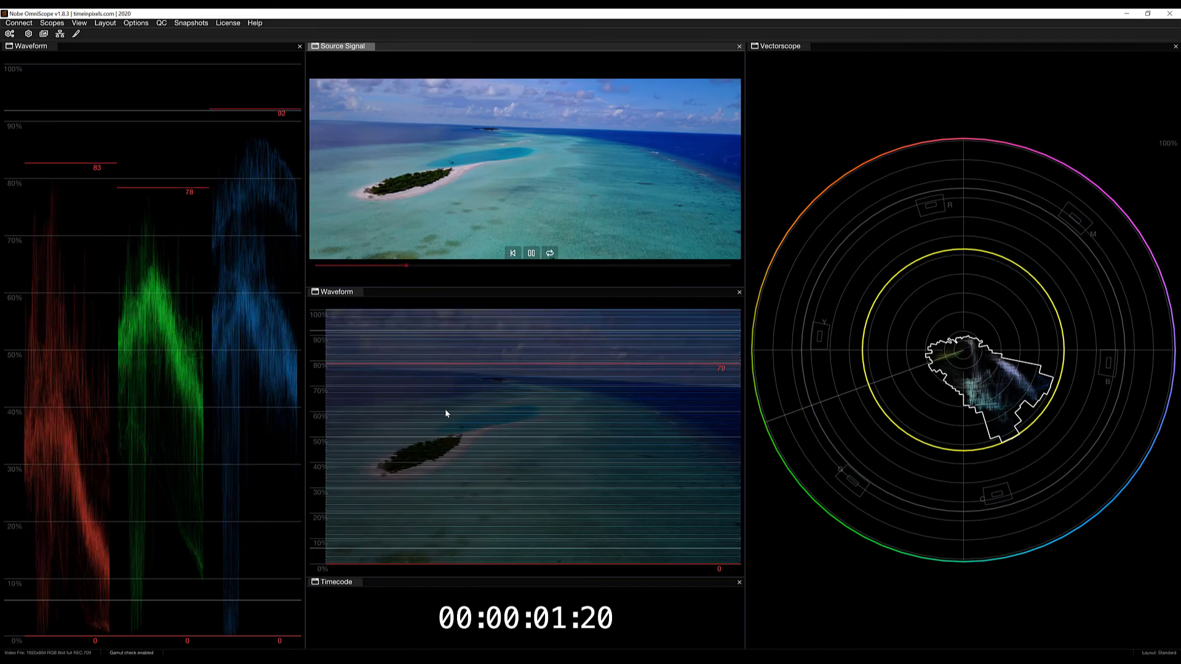
left_click(446, 413)
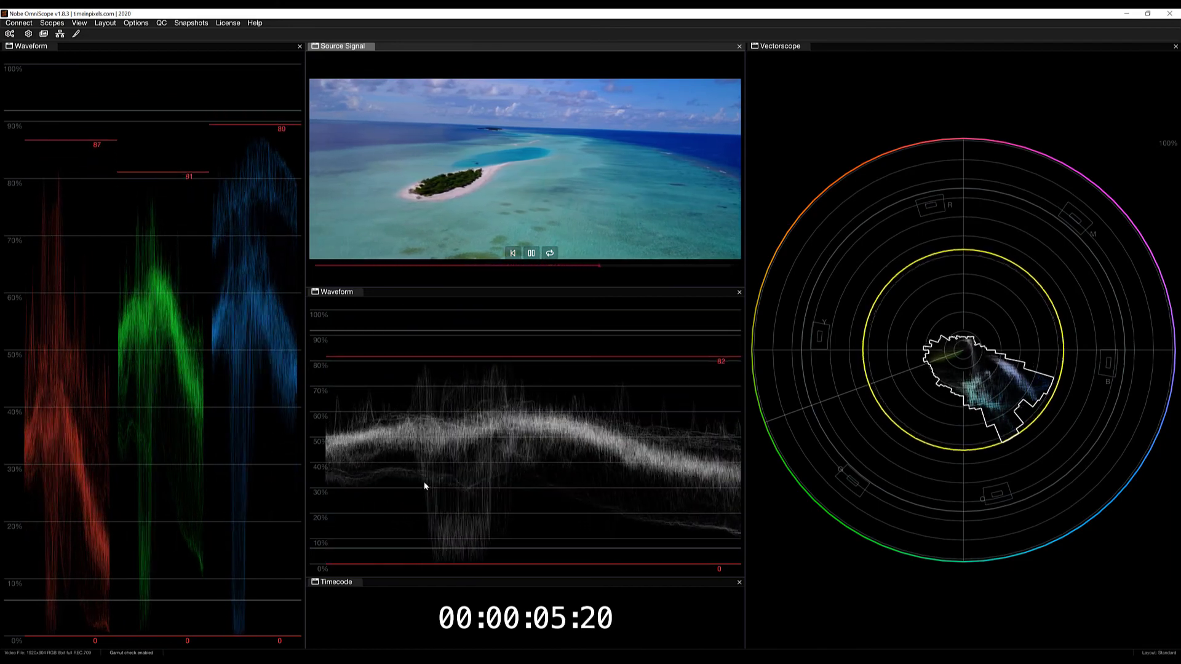
left_click(500, 484)
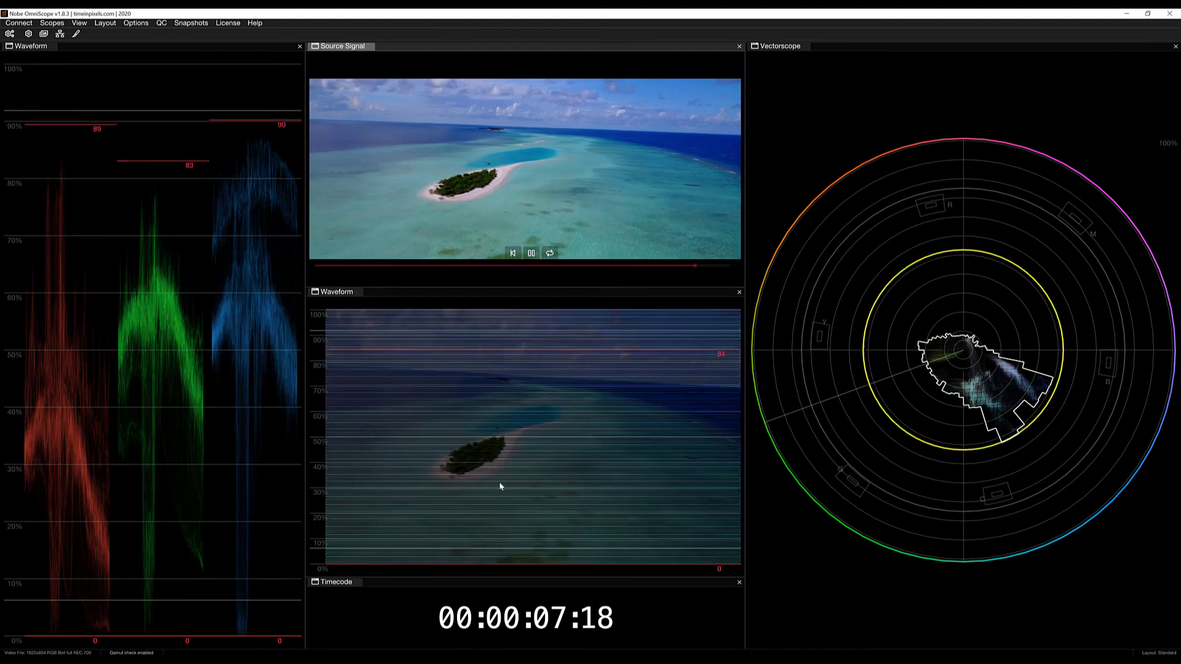
left_click(499, 482)
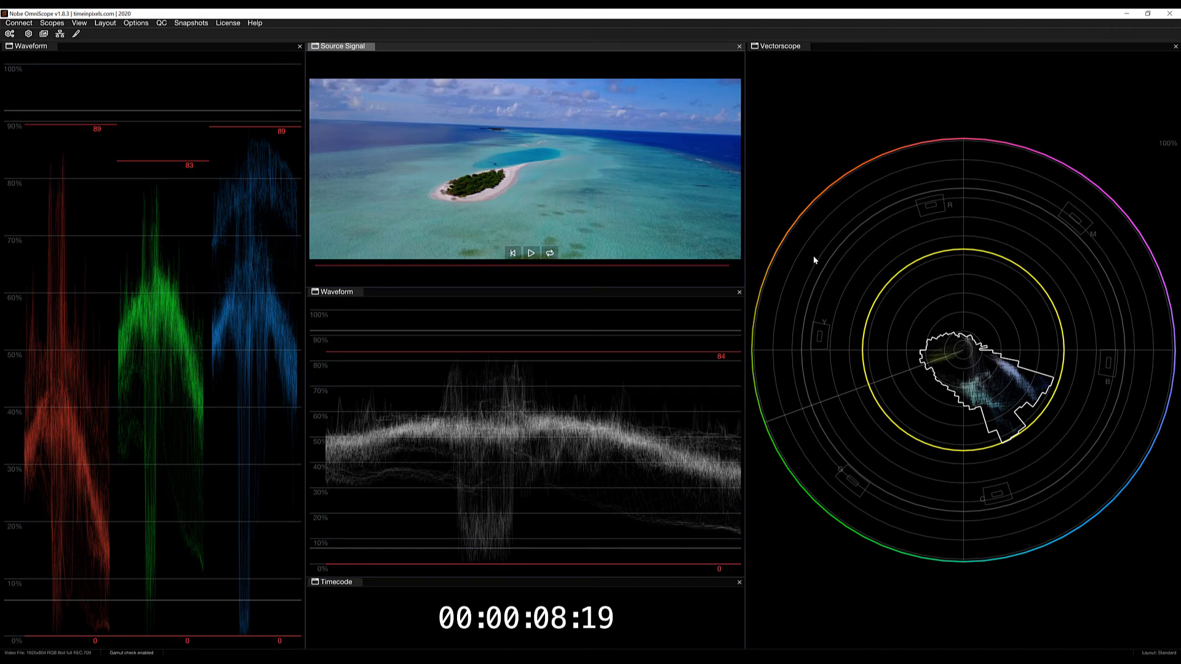
In the vectorscope Settings, uncheck Show Alert Ring, Show Max Ring and Show Outline
right_click(833, 231)
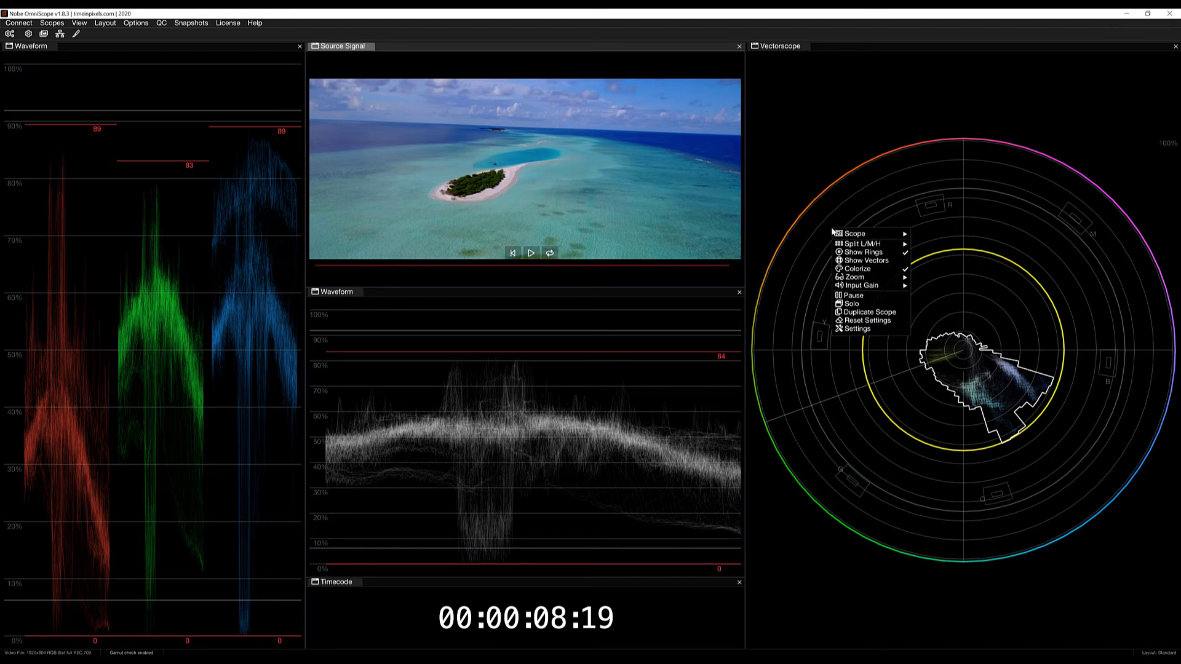
left_click(874, 331)
left_click(800, 109)
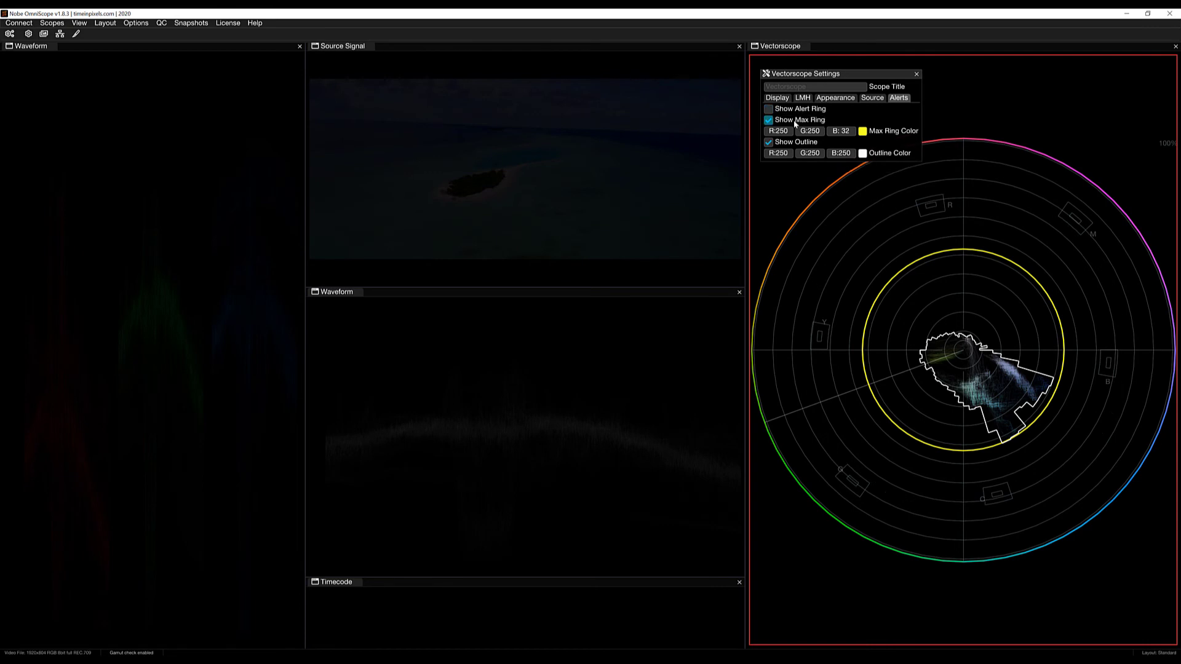
left_click(768, 120)
left_click(768, 131)
left_click(909, 75)
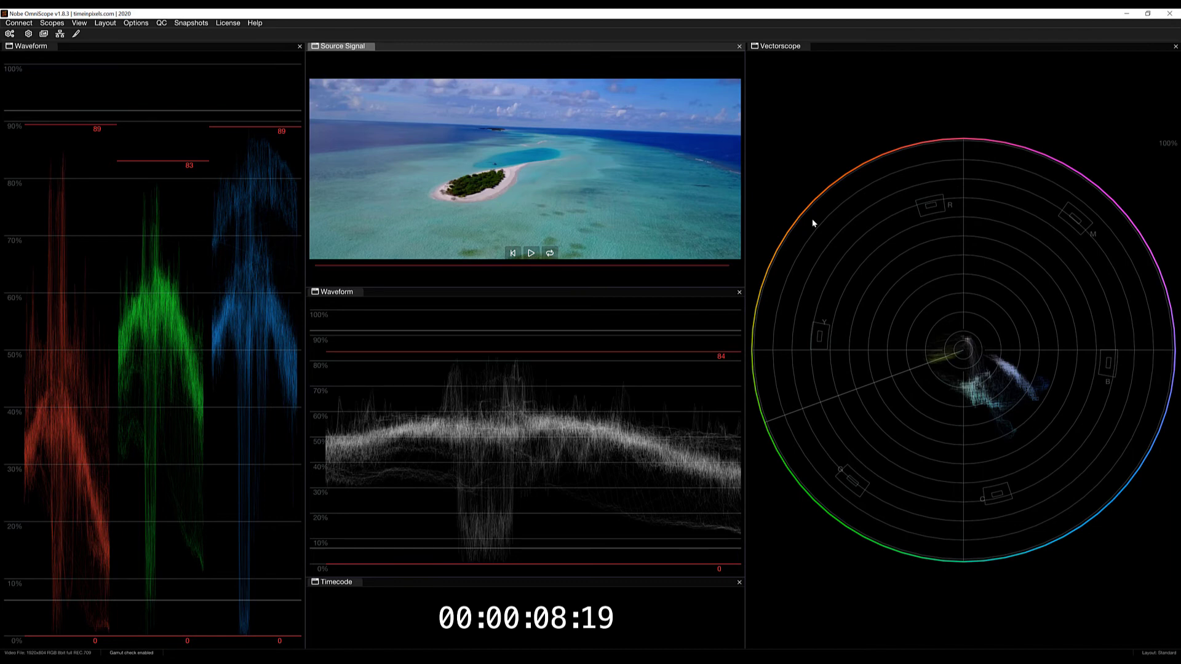
left_click(80, 23)
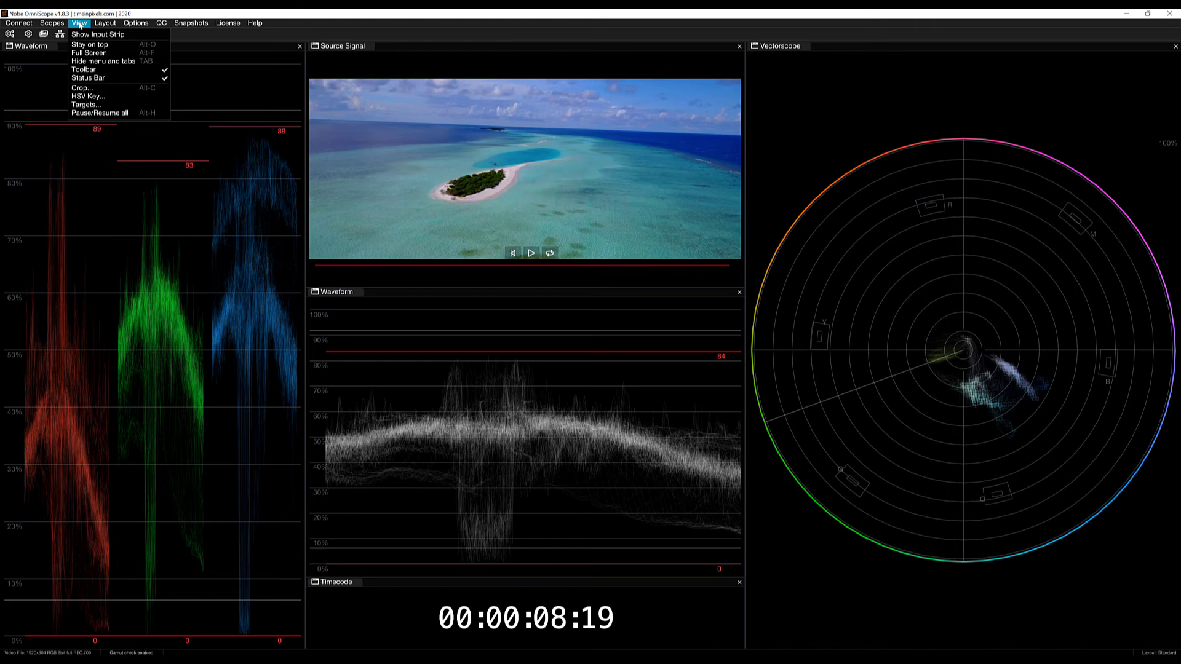
Open the Targets panel, dock it over the Source Signal, and enable Show Targets
left_click(99, 105)
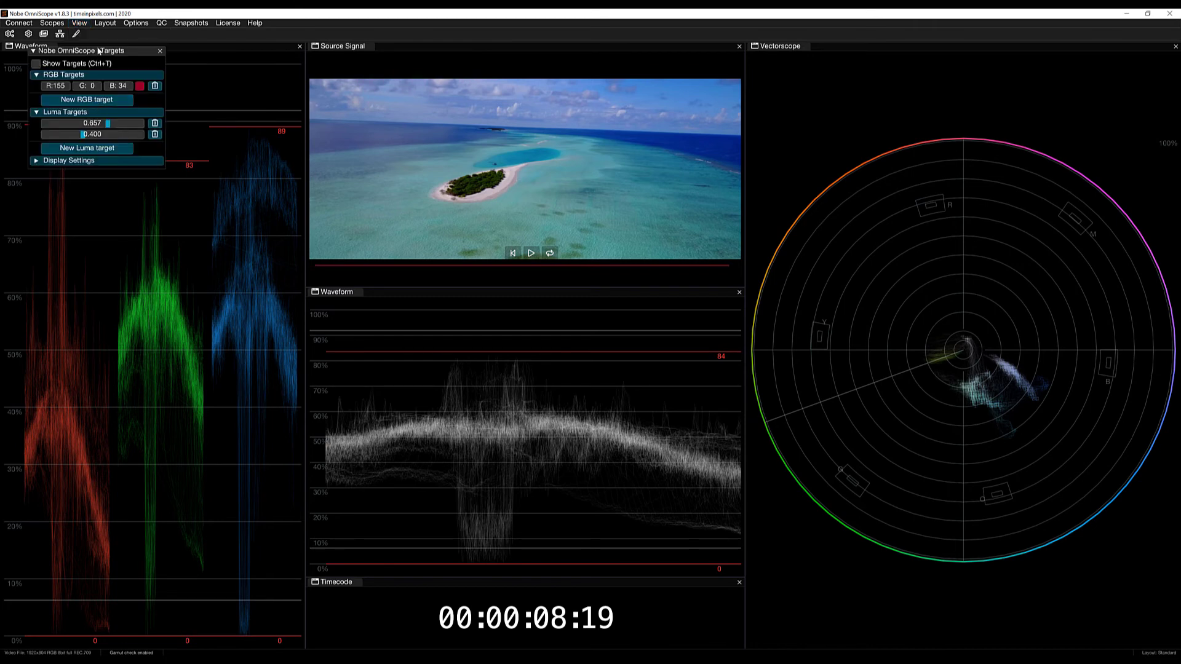
left_click_drag(94, 55, 669, 201)
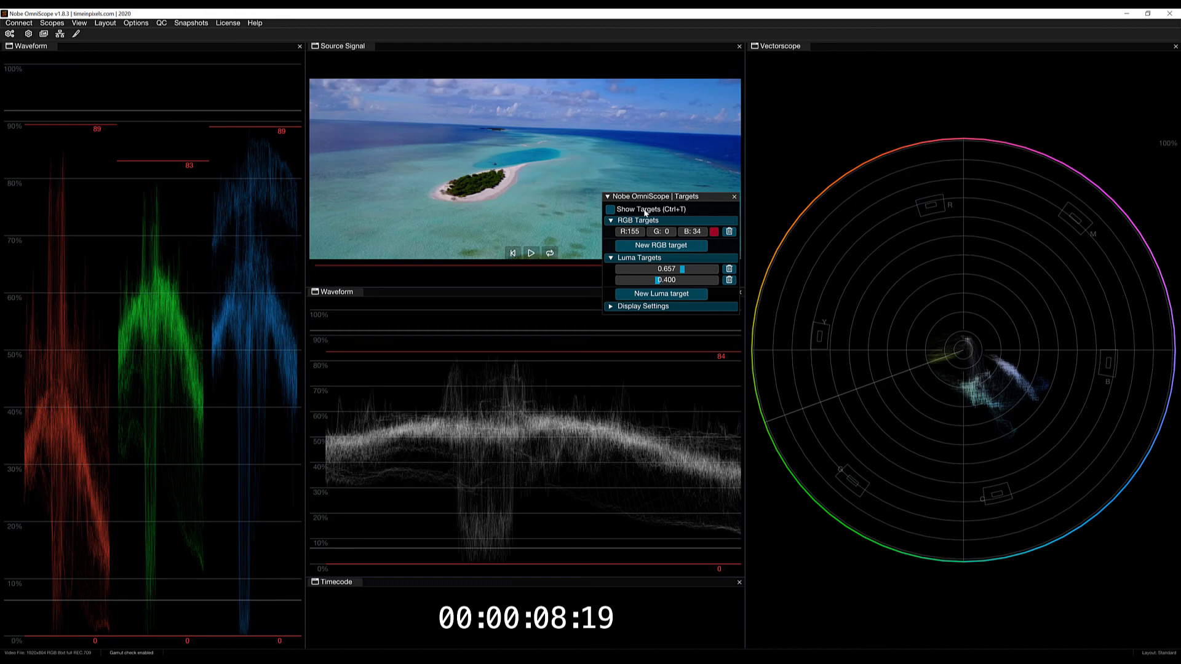
left_click(646, 213)
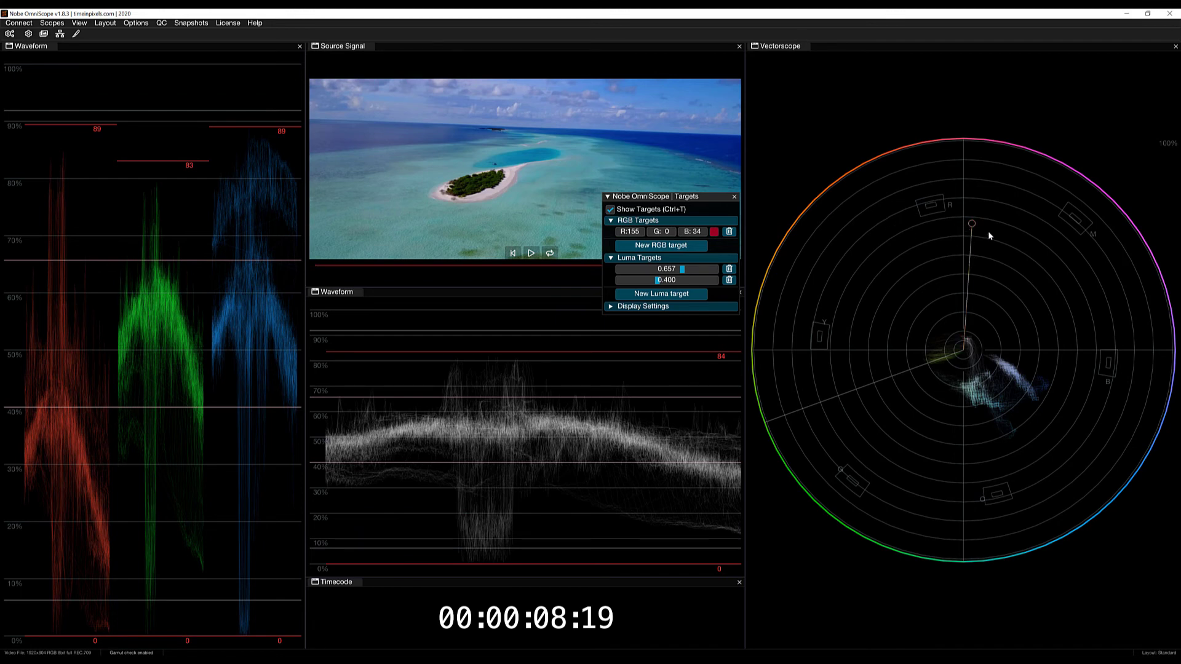
Drag the RGB target handle to R0 G59 B17 and the first luma slider up to 0.838
left_click_drag(972, 222, 959, 496)
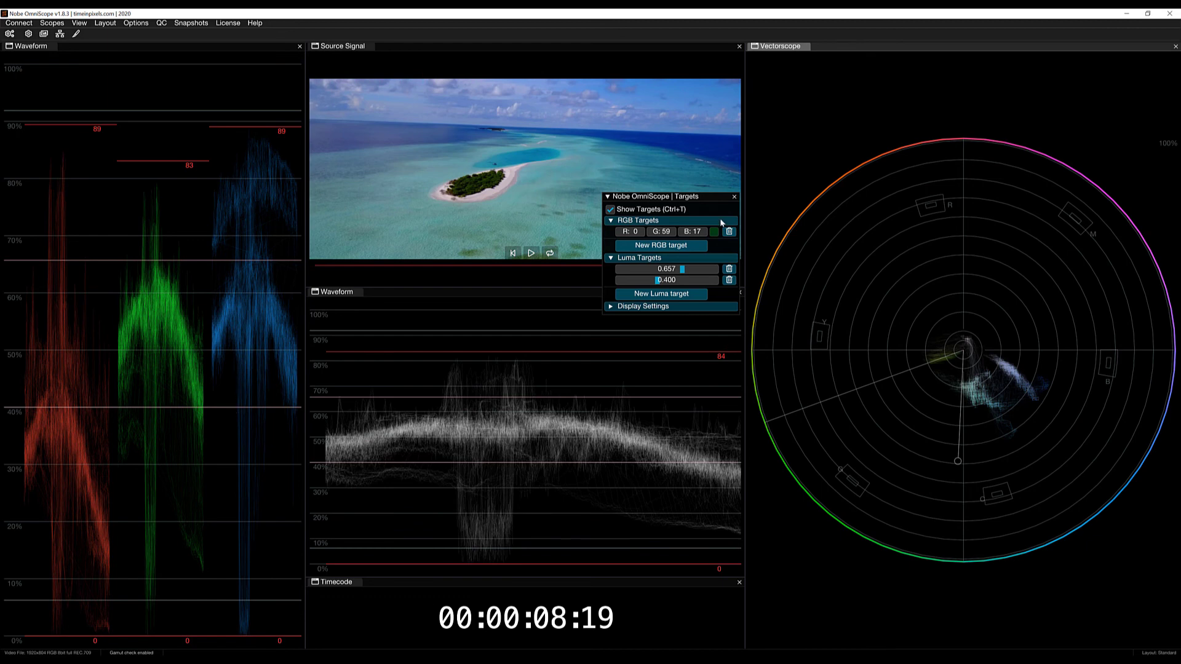
left_click_drag(685, 273, 701, 266)
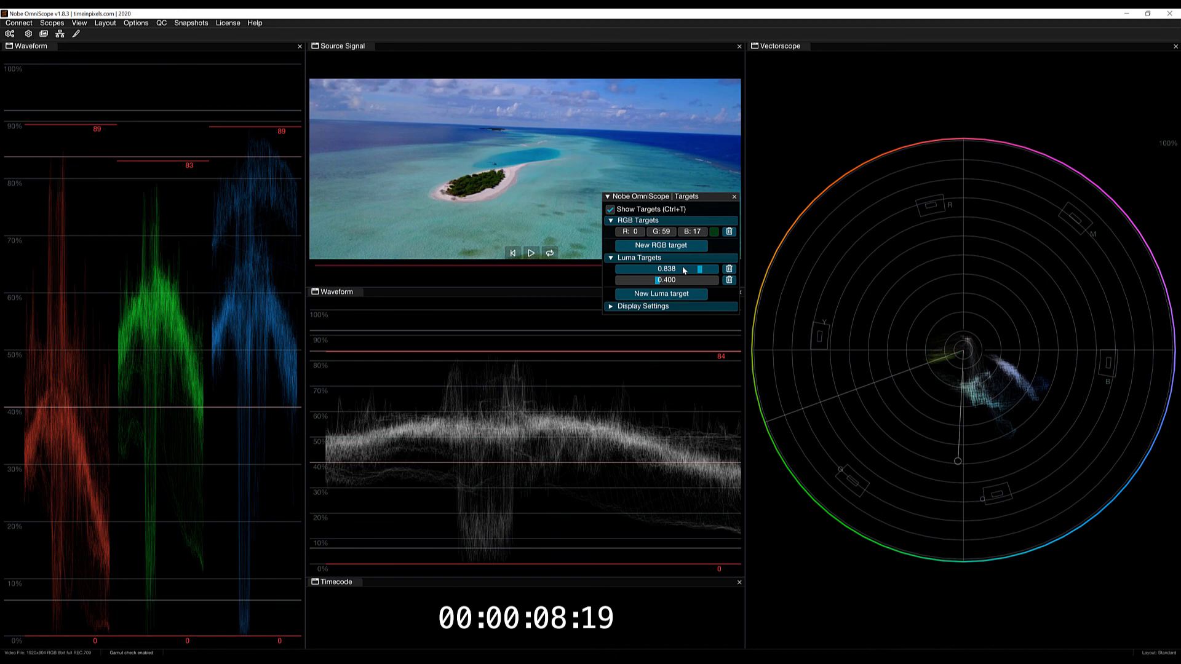
Enter .84 for the first luma target, then drag the second luma target down to about 0.55
double_click(683, 269)
type(".84")
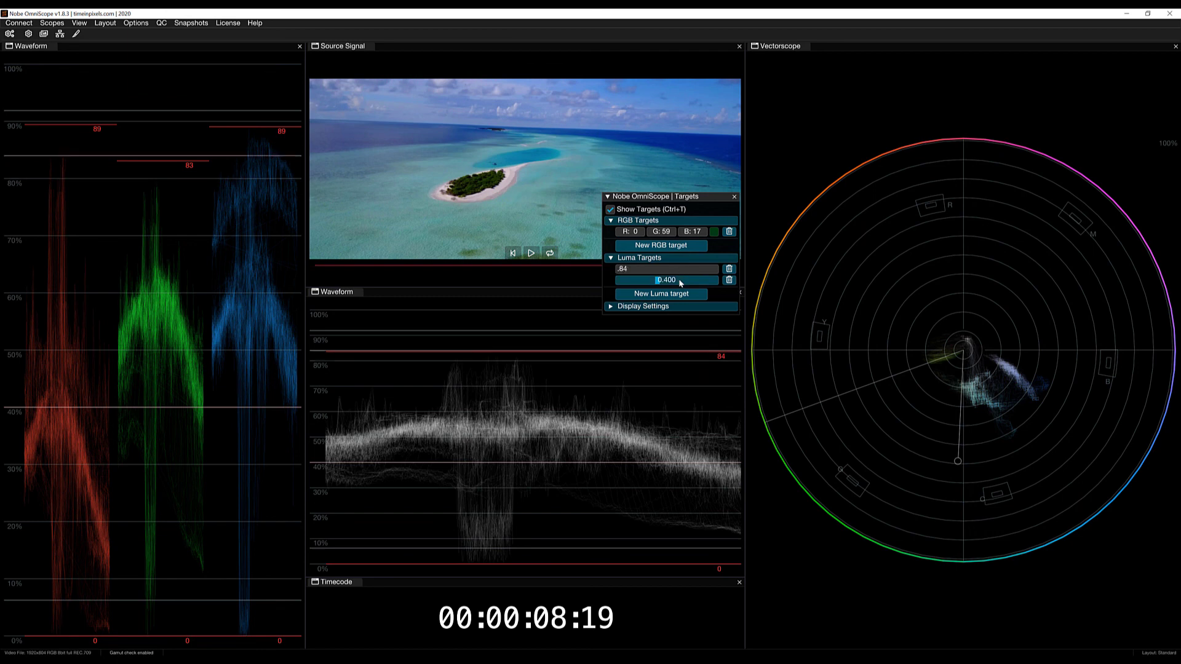
left_click(681, 281)
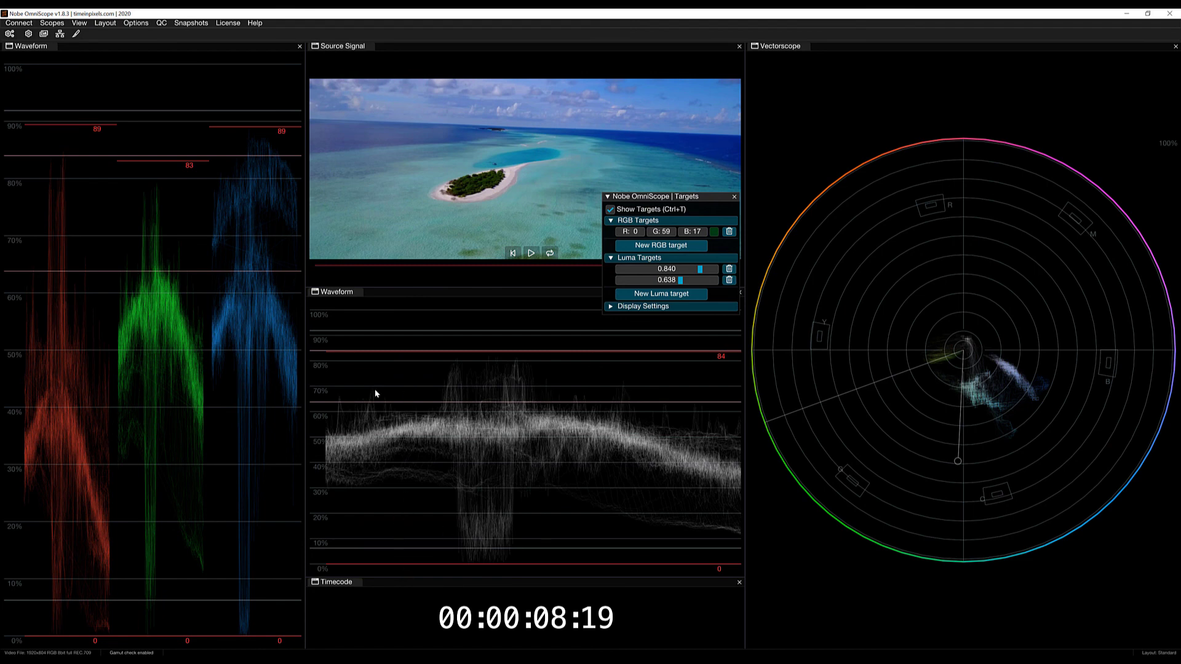
mouse_move(682, 280)
left_mouse_down()
mouse_move(651, 280)
mouse_move(675, 281)
left_mouse_up()
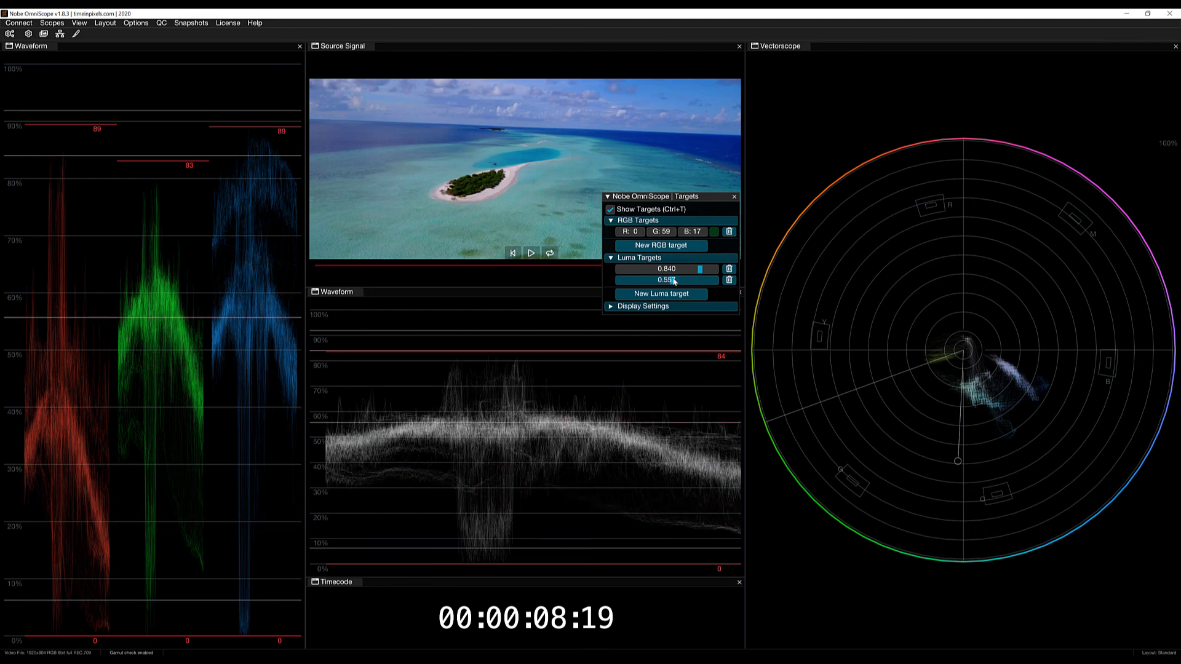